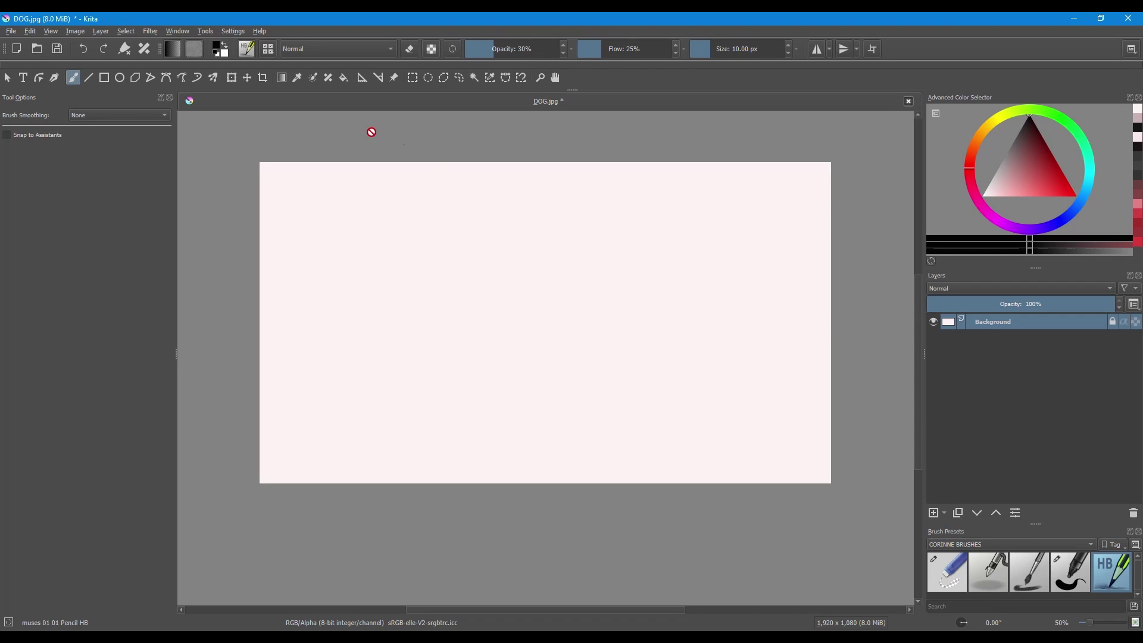
# - Import the dog photo file as a new DOG.jpg layer over the Background
pyautogui.click(100, 32)
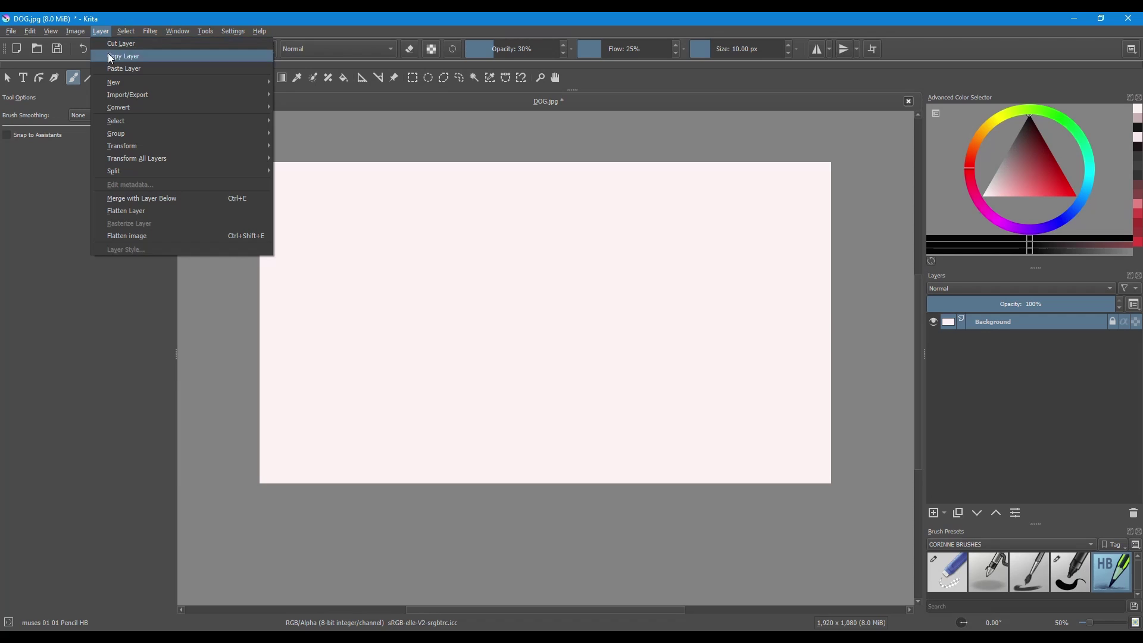
pyautogui.moveTo(127, 96)
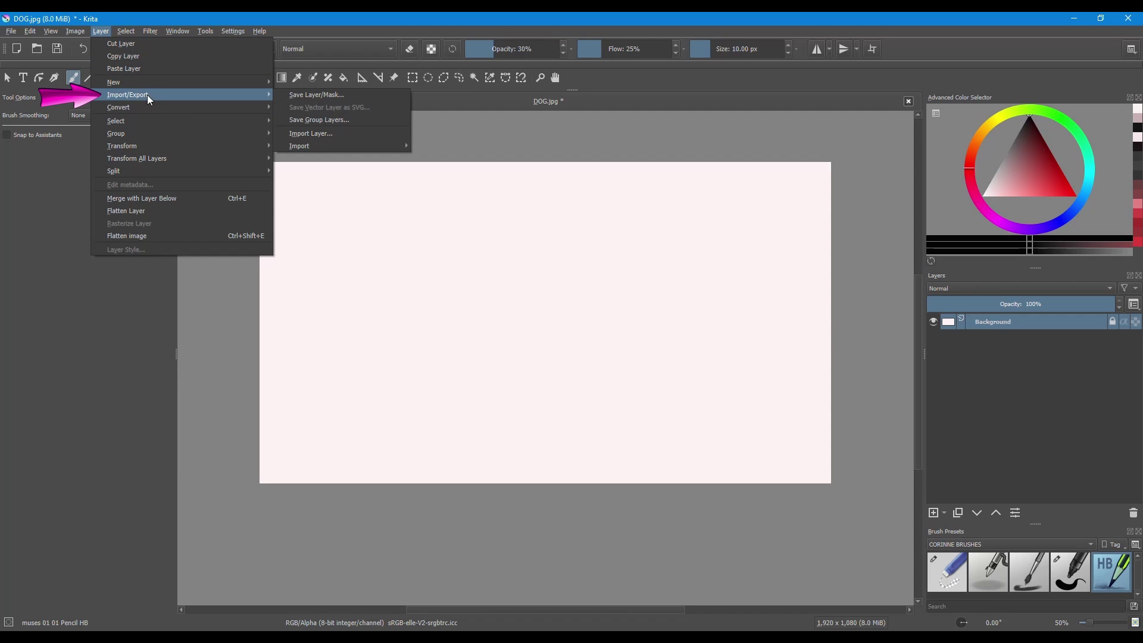
pyautogui.click(336, 134)
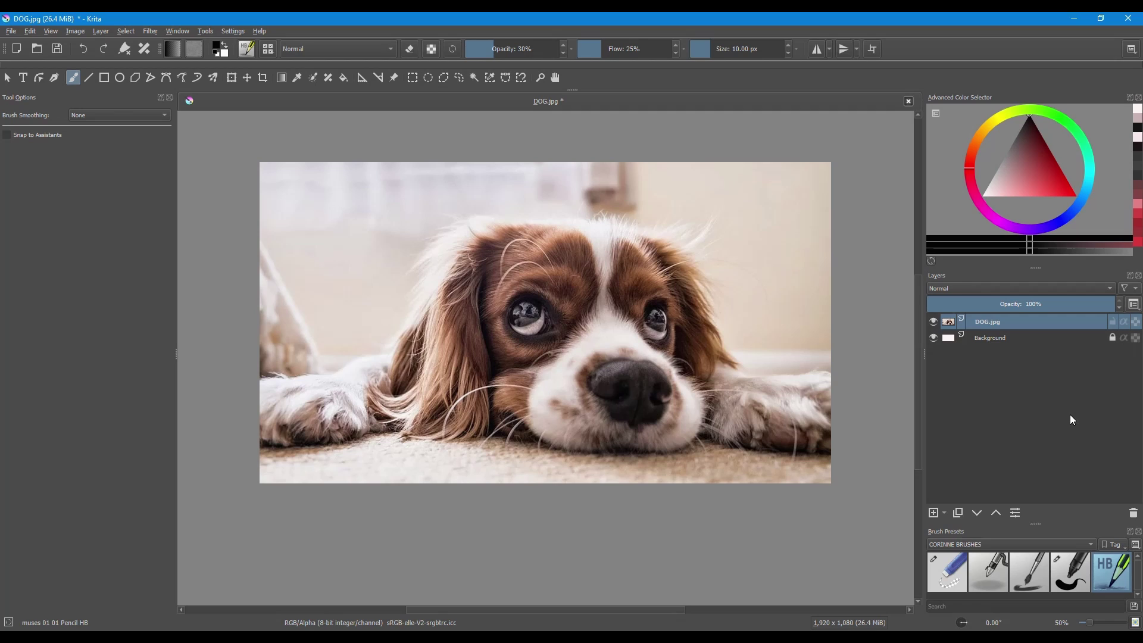
# - Duplicate the DOG.jpg layer and desaturate the copy to greyscale with the Average method
pyautogui.hotkey('ctrl', 'j')
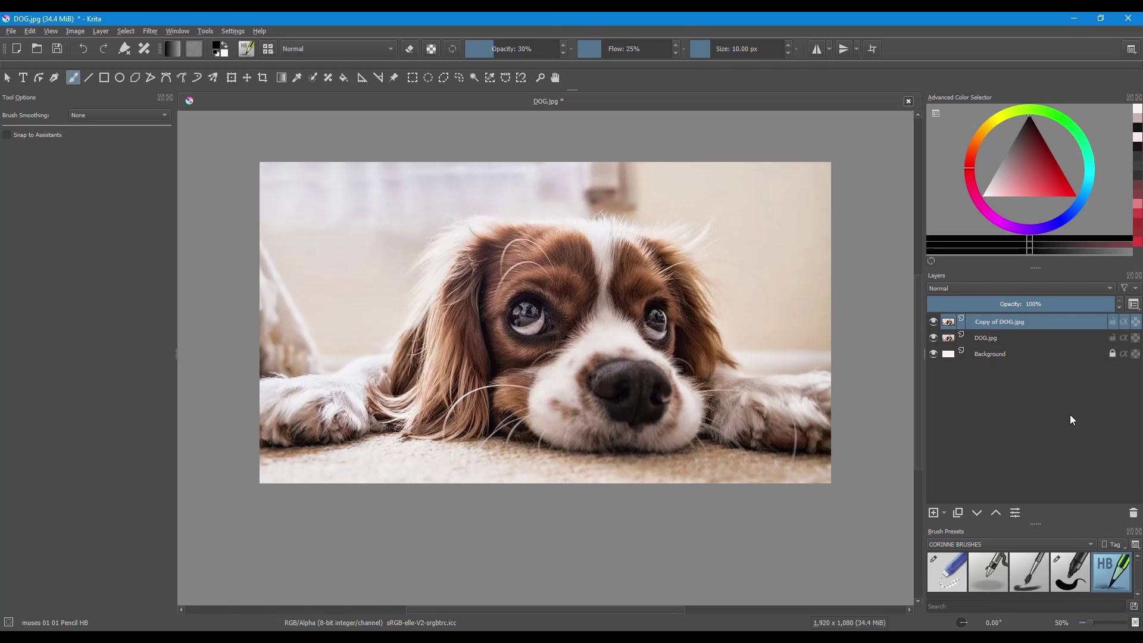
pyautogui.click(148, 31)
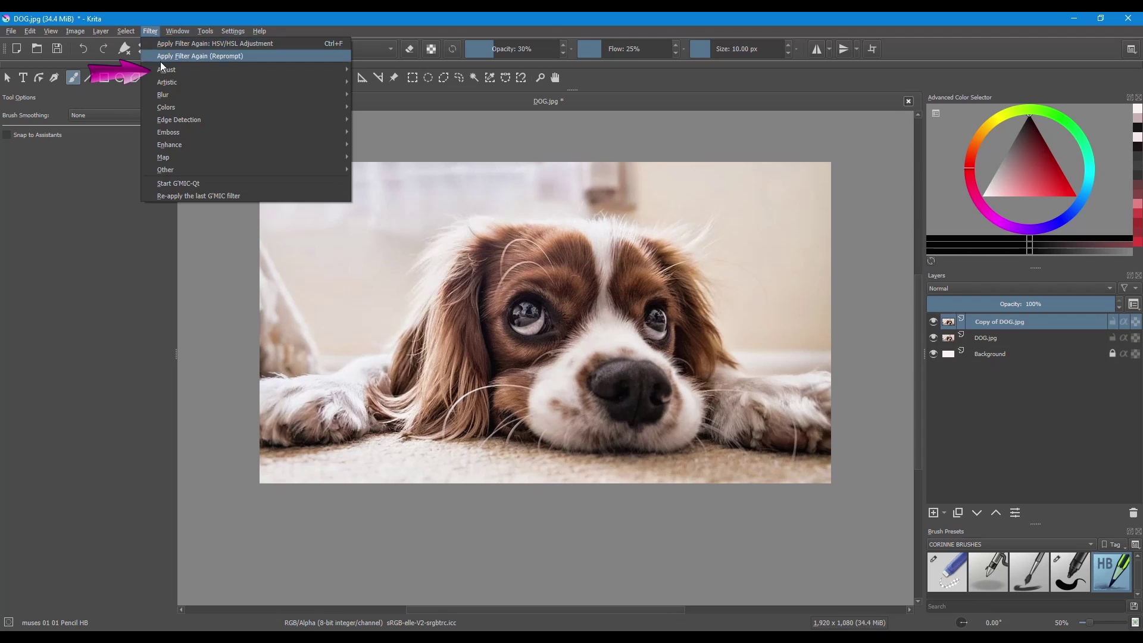
pyautogui.moveTo(165, 71)
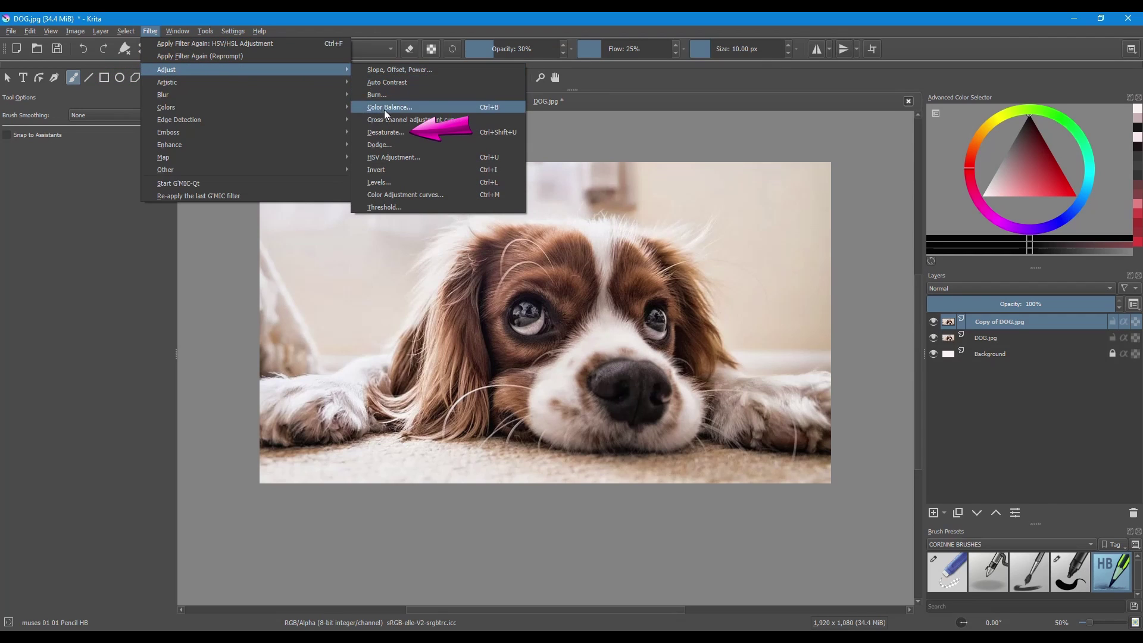
pyautogui.click(391, 133)
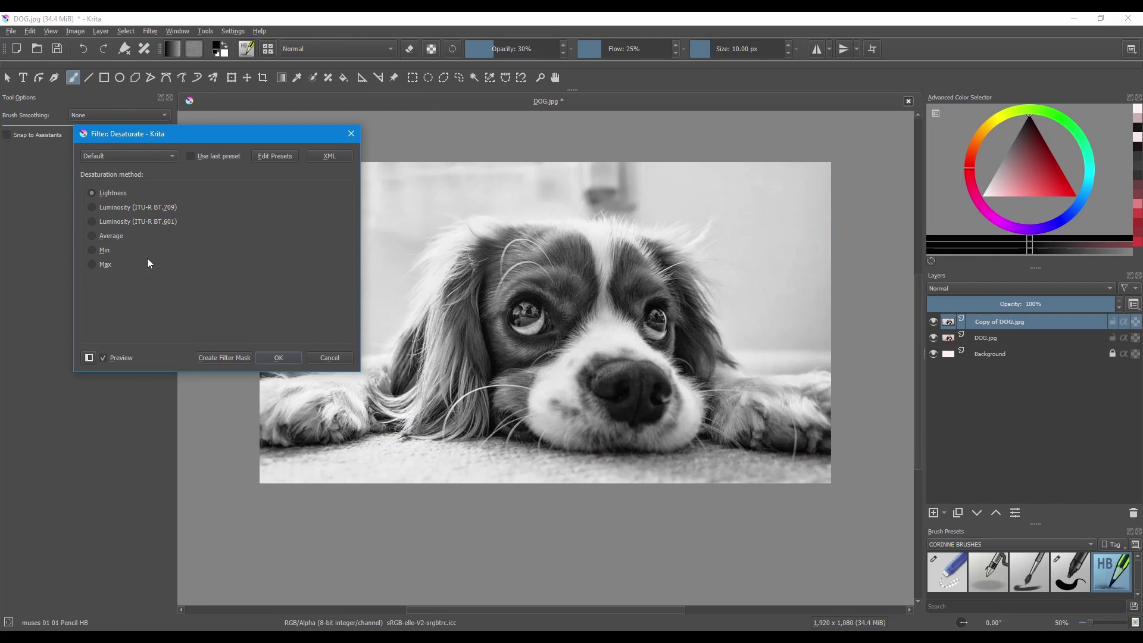
pyautogui.click(91, 236)
pyautogui.click(278, 358)
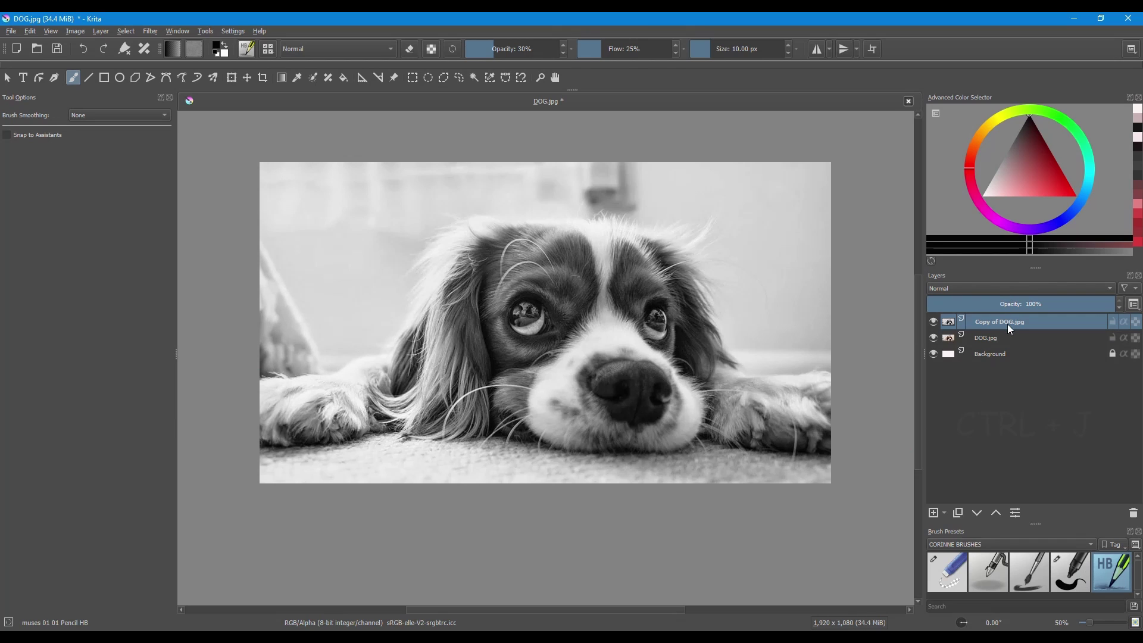
# - Duplicate the greyscale layer, invert the new copy, and set its blend mode to Color Dodge
pyautogui.hotkey('ctrl', 'j')
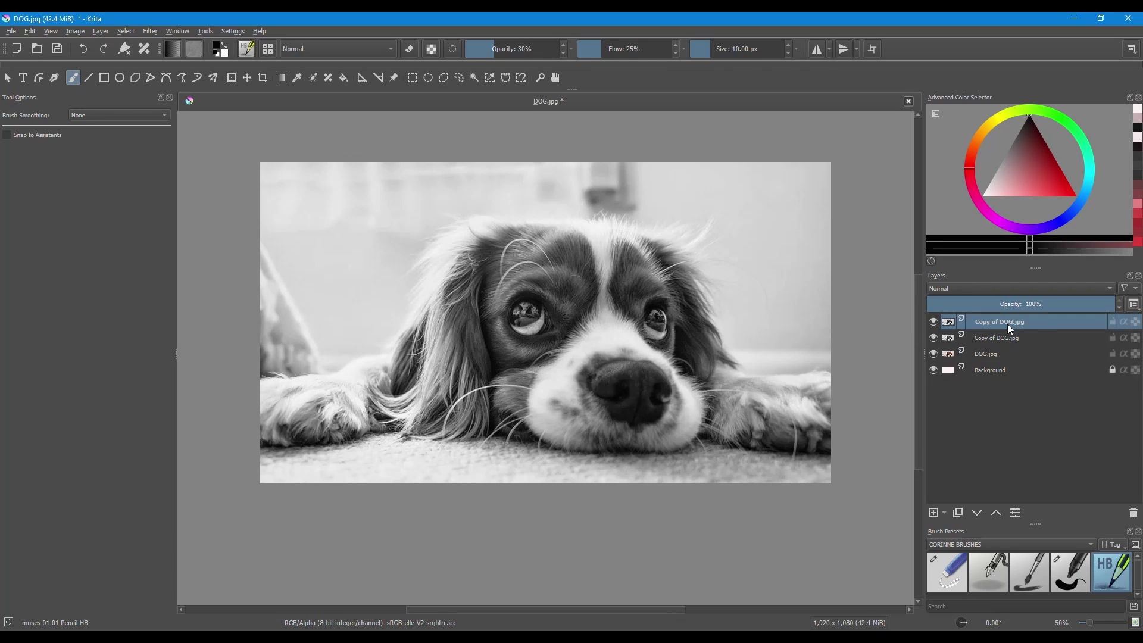
pyautogui.hotkey('ctrl', 'i')
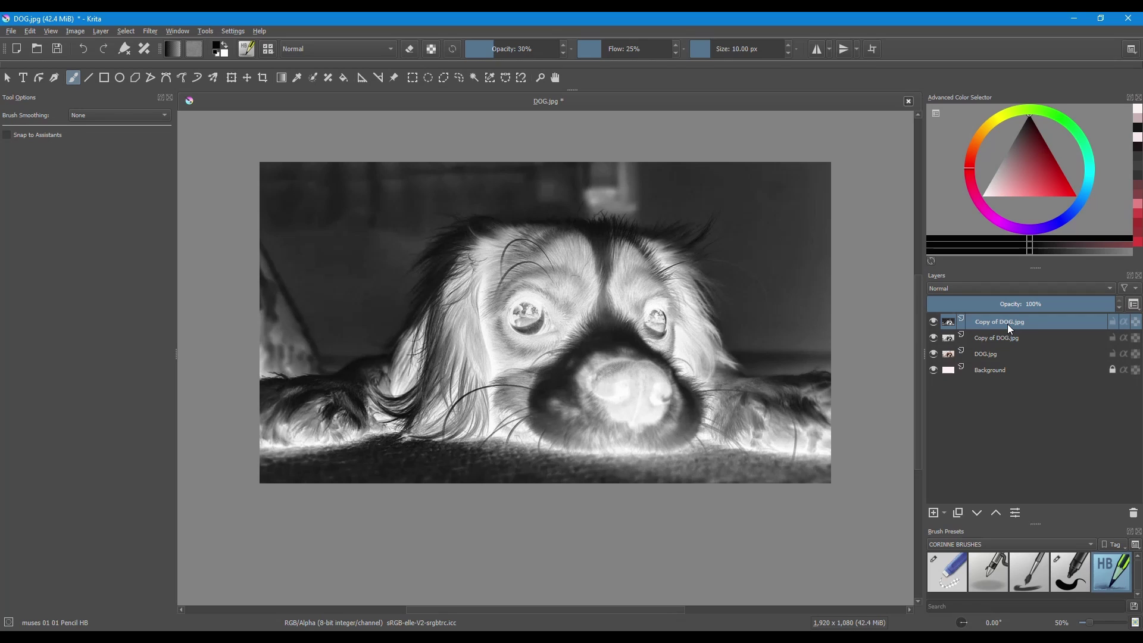
pyautogui.click(973, 289)
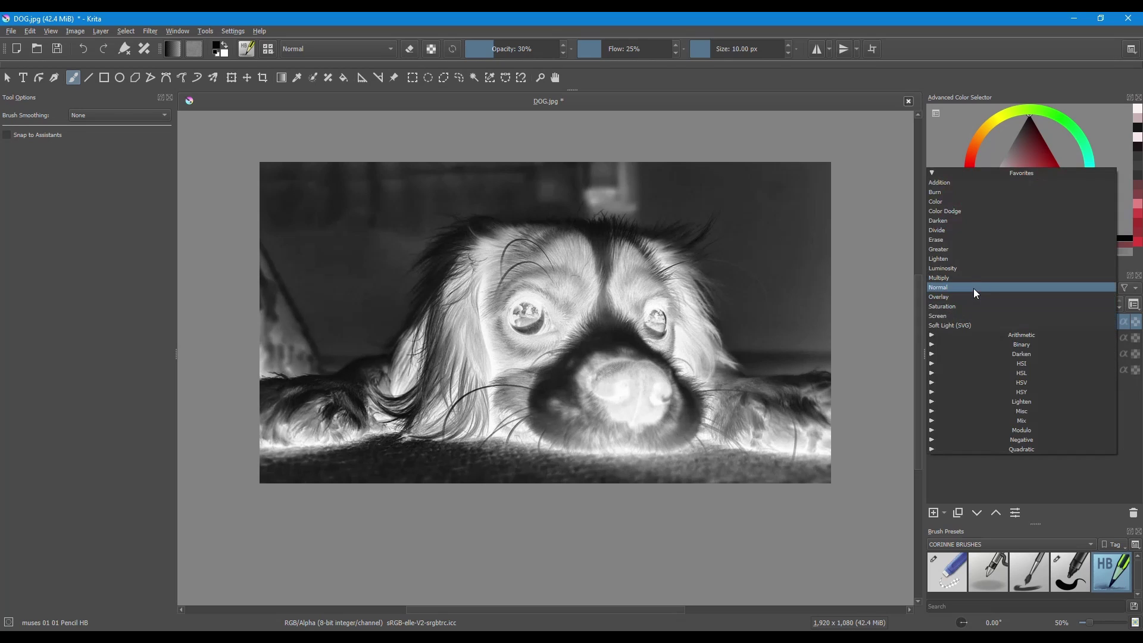
pyautogui.click(974, 213)
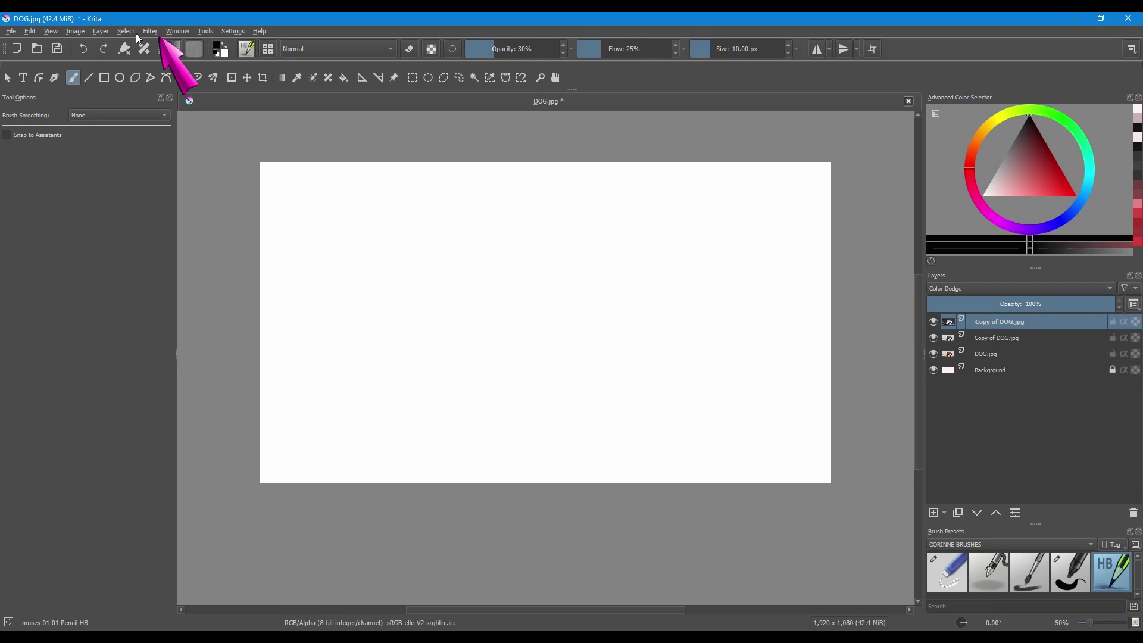
# - Apply a Gaussian Blur of about 8.97 px radius to the inverted top layer
pyautogui.click(152, 30)
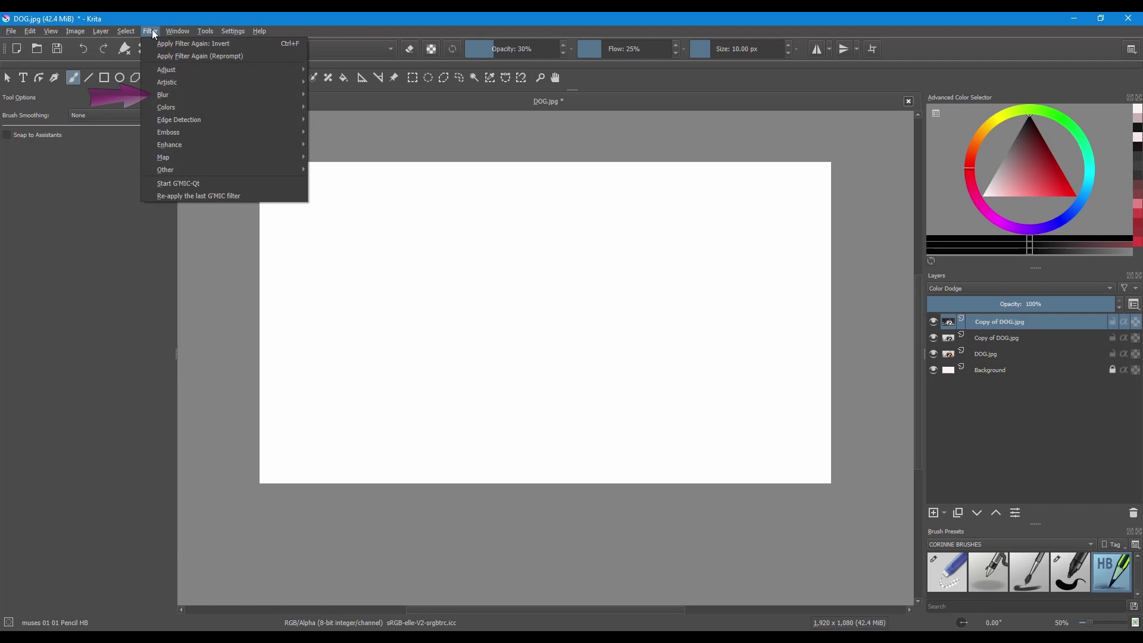
pyautogui.moveTo(176, 93)
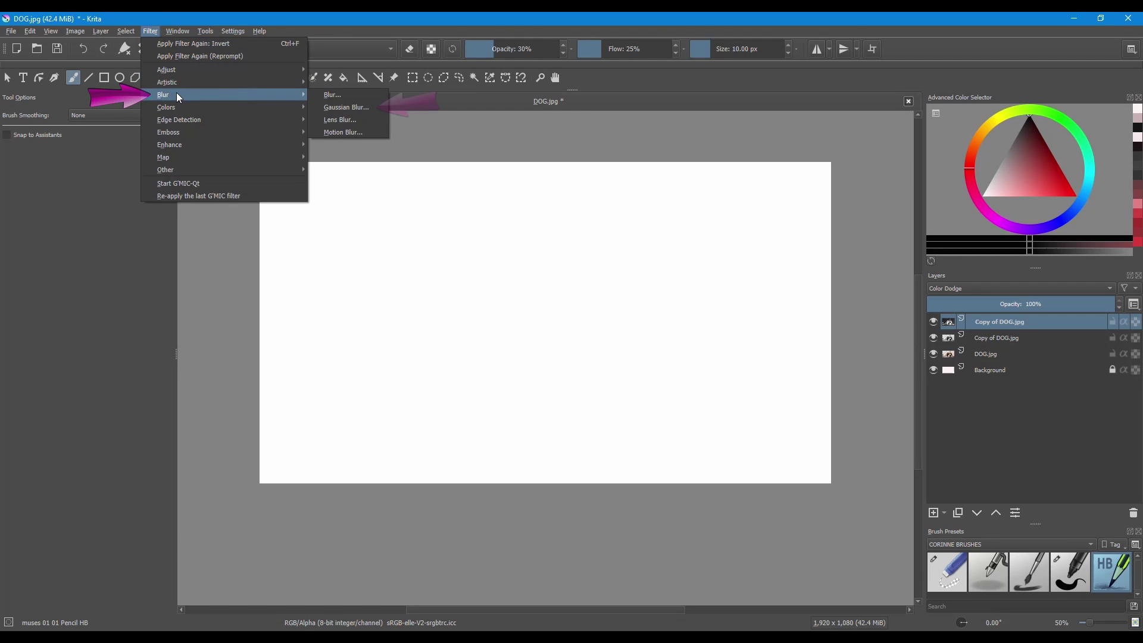
pyautogui.click(369, 109)
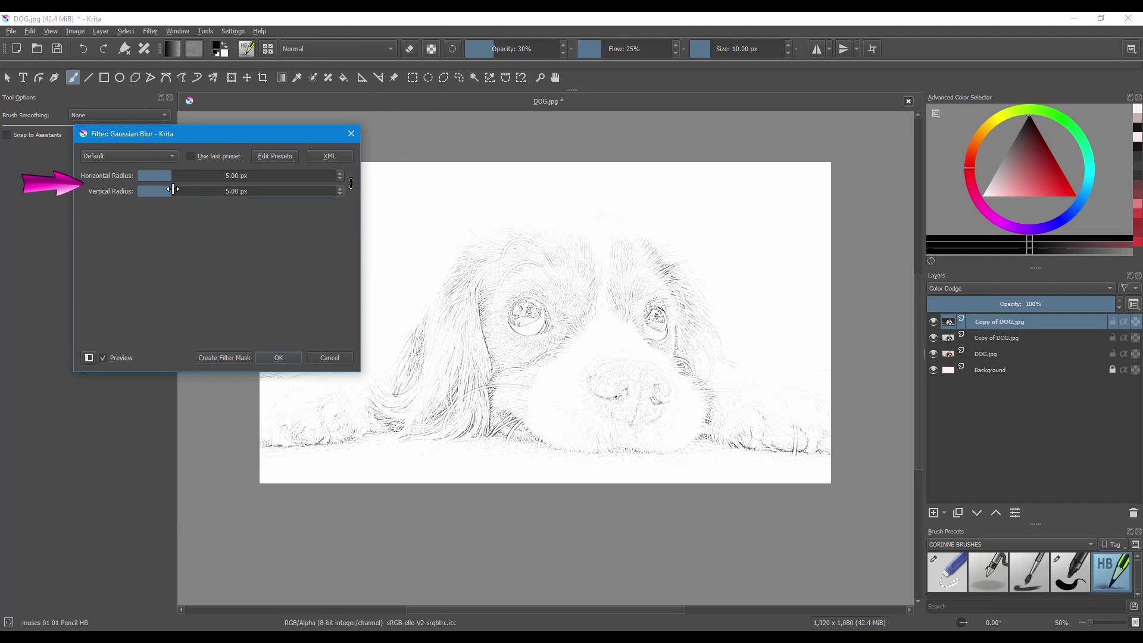
pyautogui.moveTo(179, 191)
pyautogui.mouseDown()
pyautogui.moveTo(222, 191)
pyautogui.moveTo(180, 192)
pyautogui.mouseUp()
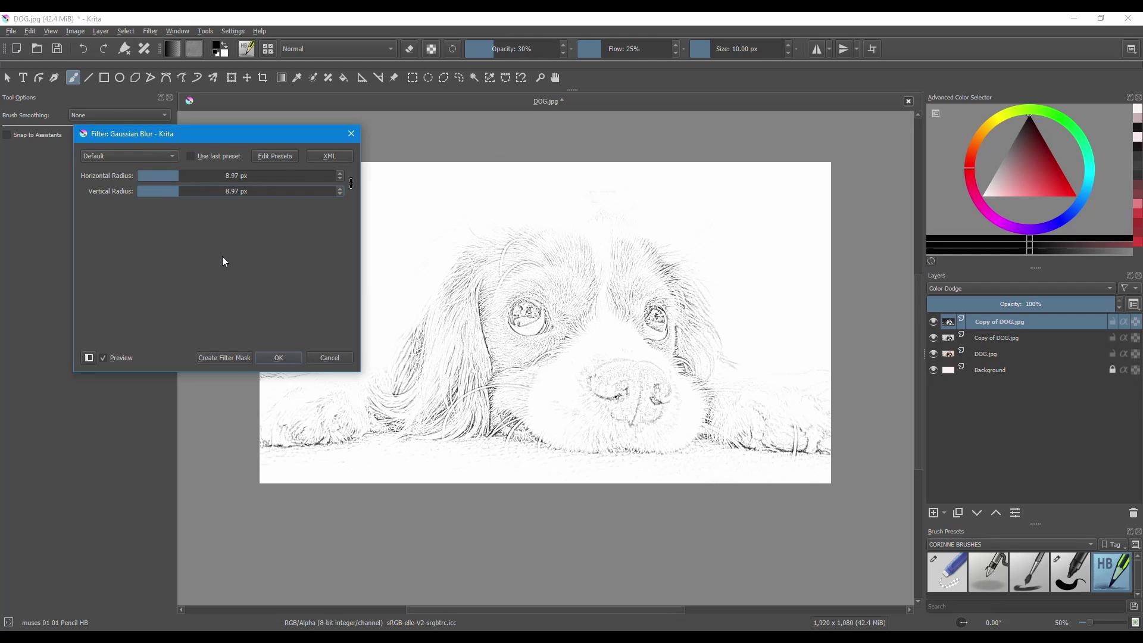
pyautogui.click(282, 359)
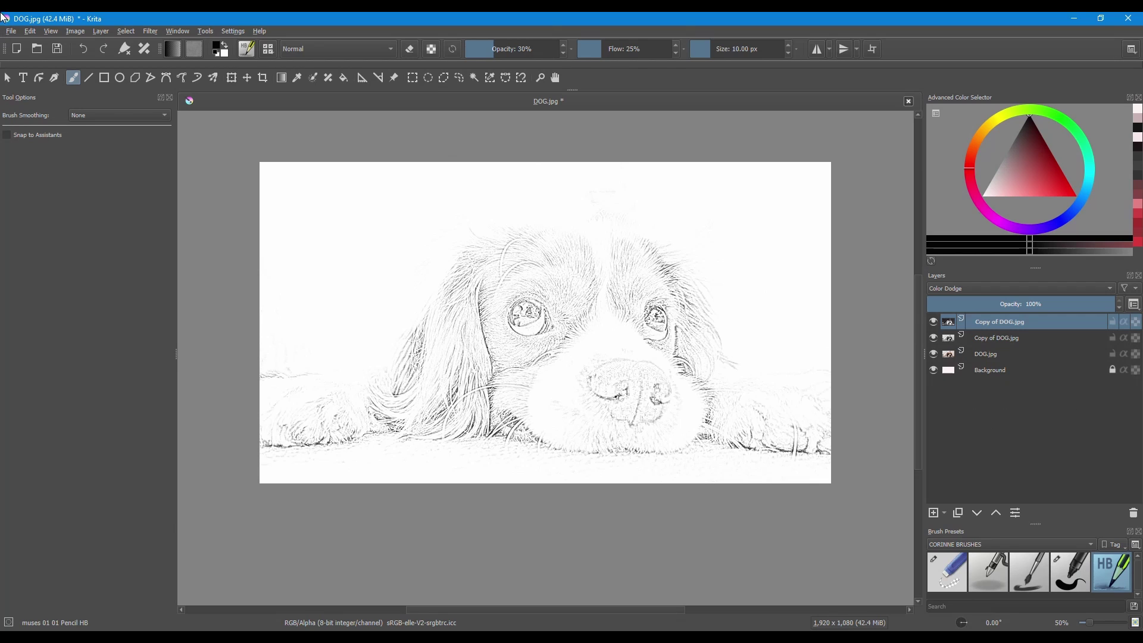
# - Apply Levels to the sketch with midtone near 1.016 and output levels 16–253
pyautogui.click(151, 31)
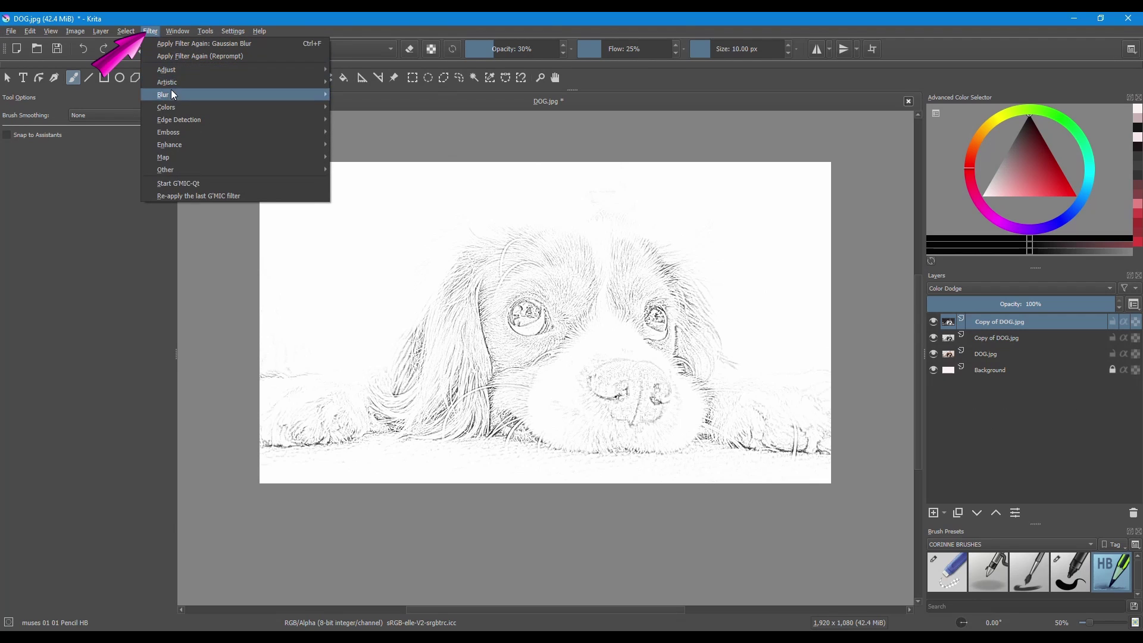
pyautogui.moveTo(178, 71)
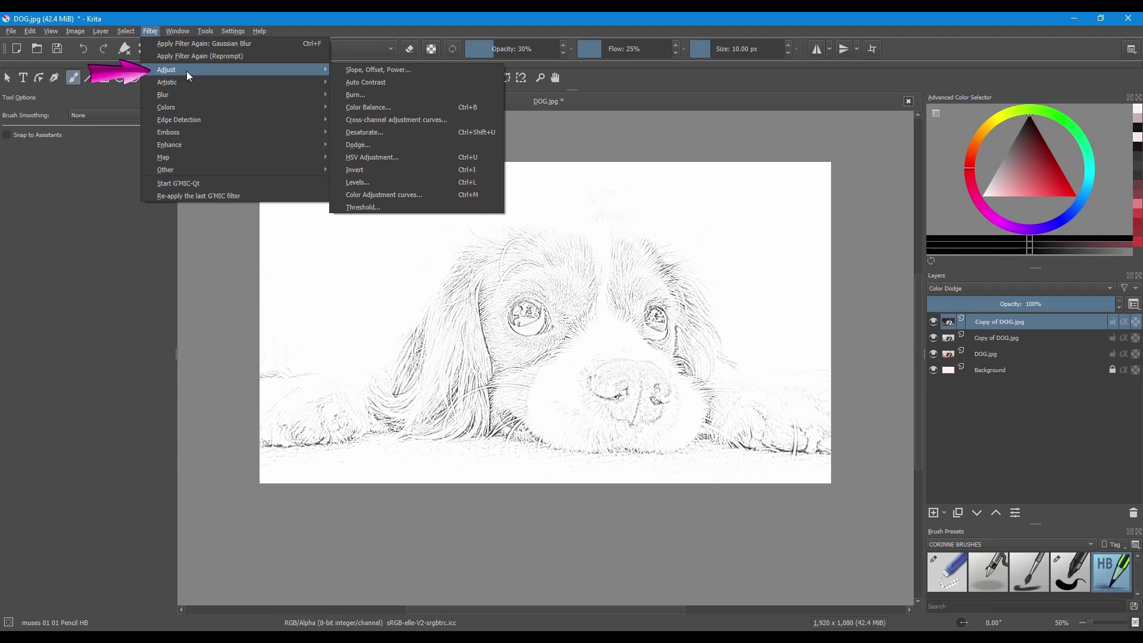
pyautogui.click(368, 182)
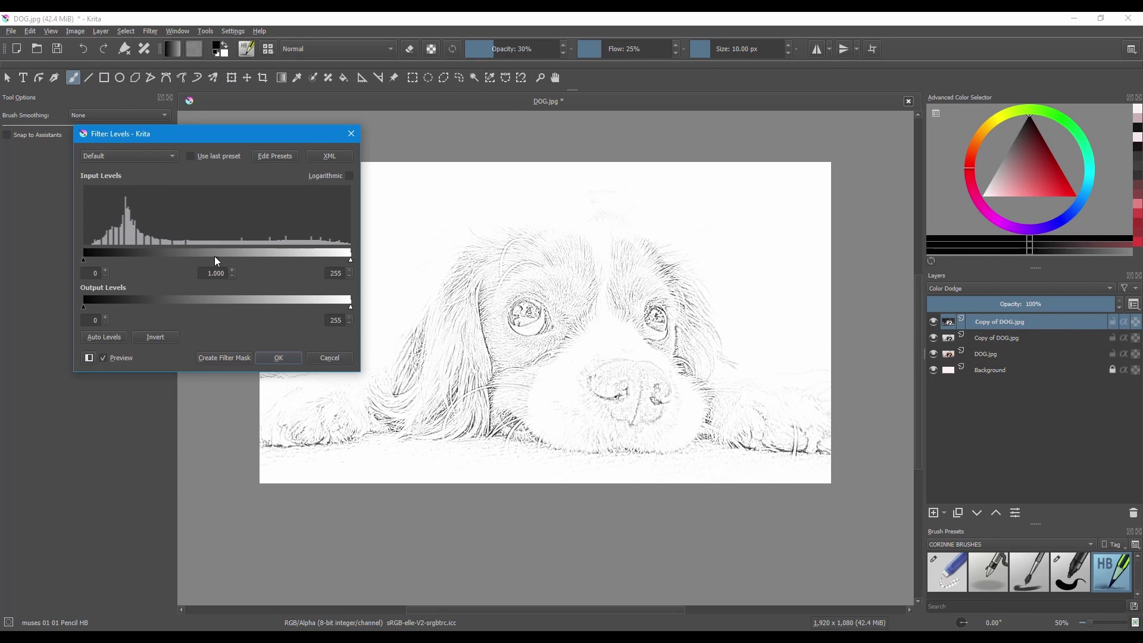
pyautogui.moveTo(216, 260); pyautogui.dragTo(223, 261)
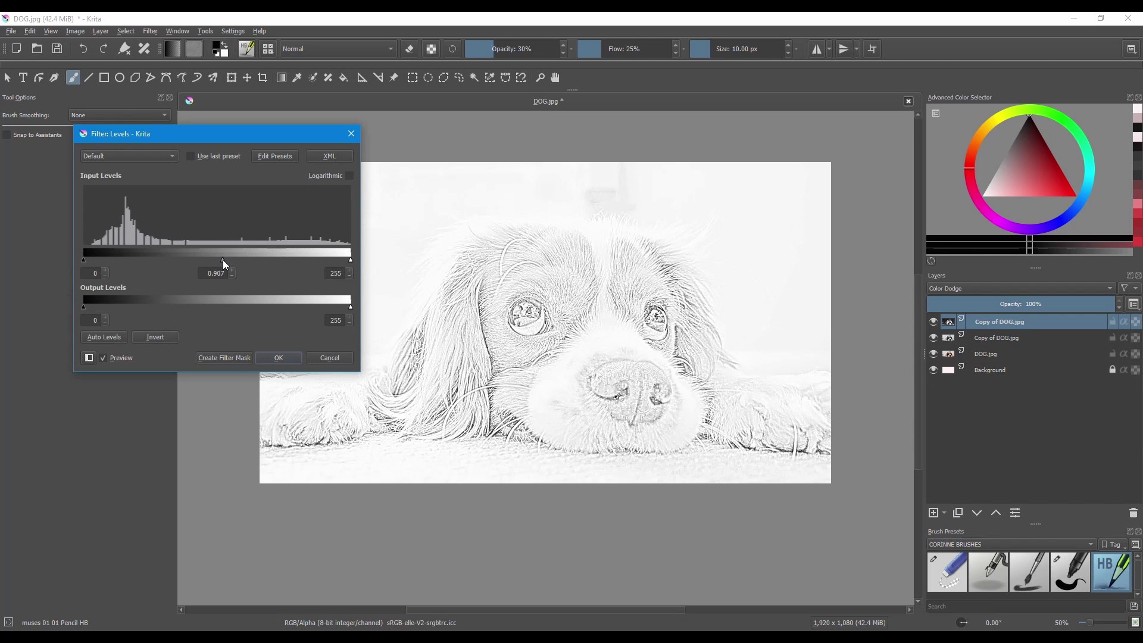
pyautogui.moveTo(223, 261); pyautogui.dragTo(217, 260)
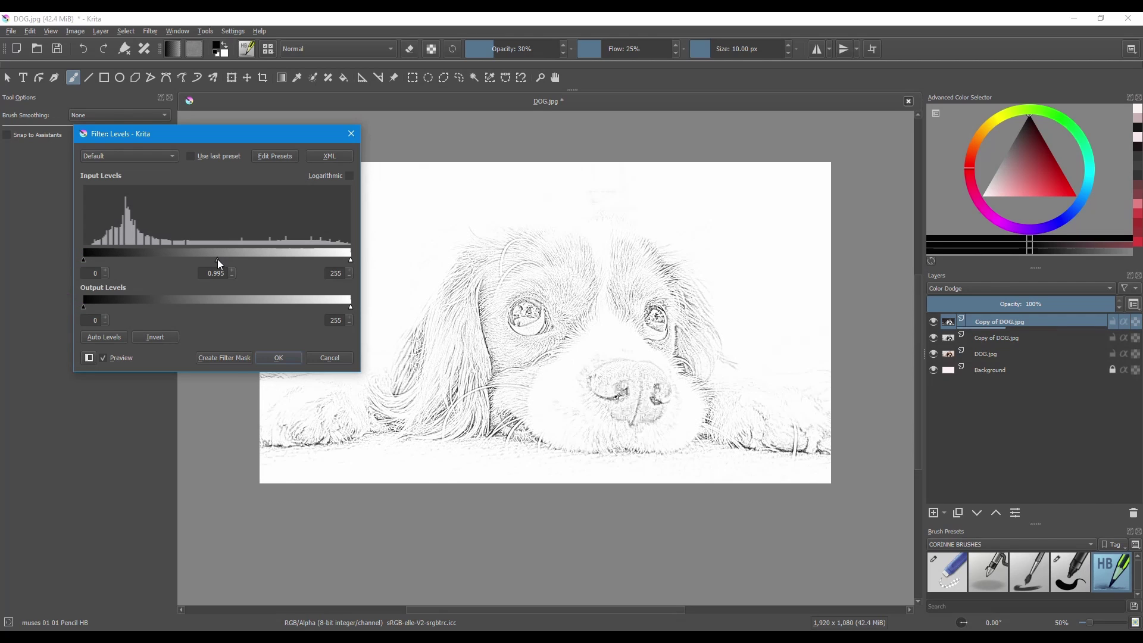
pyautogui.moveTo(213, 260); pyautogui.dragTo(217, 260)
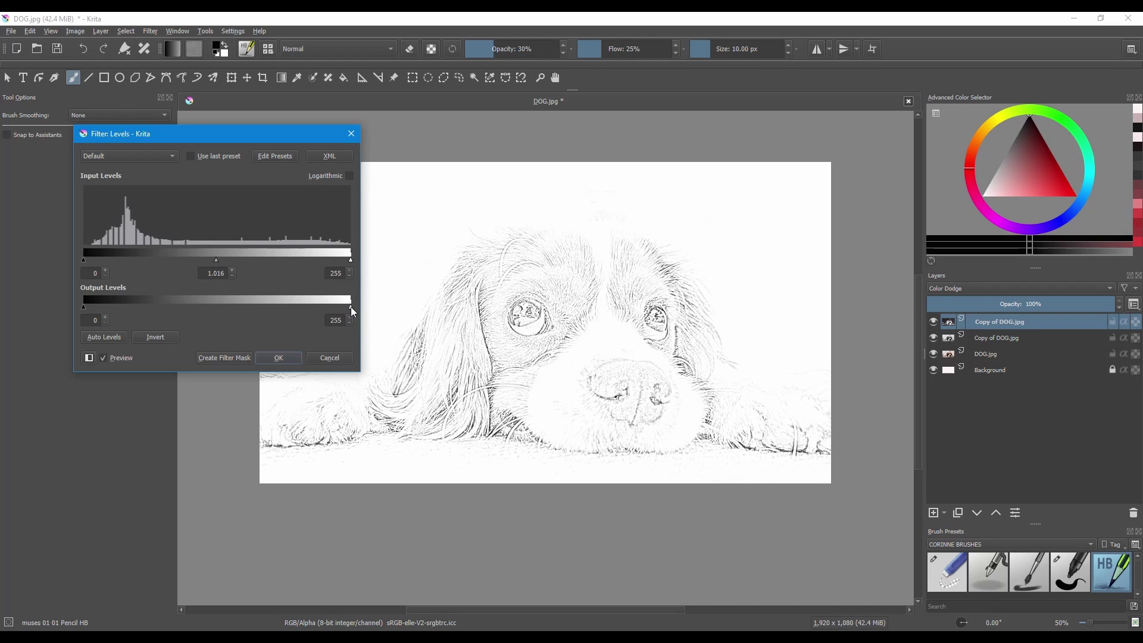
pyautogui.moveTo(351, 307); pyautogui.dragTo(348, 306)
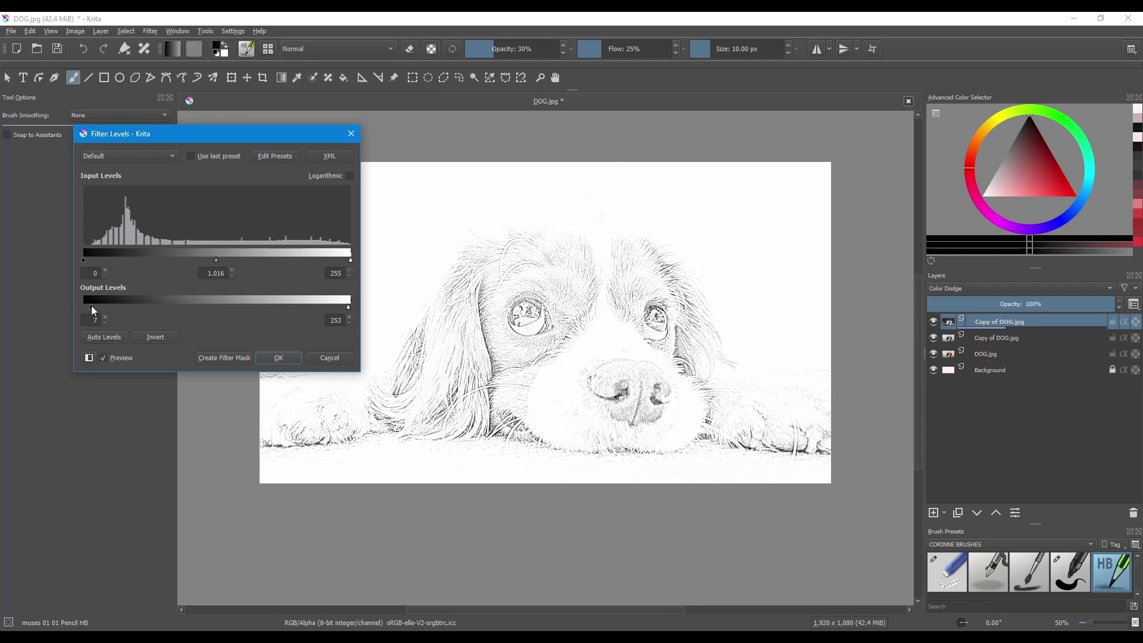
pyautogui.moveTo(91, 306); pyautogui.dragTo(100, 306)
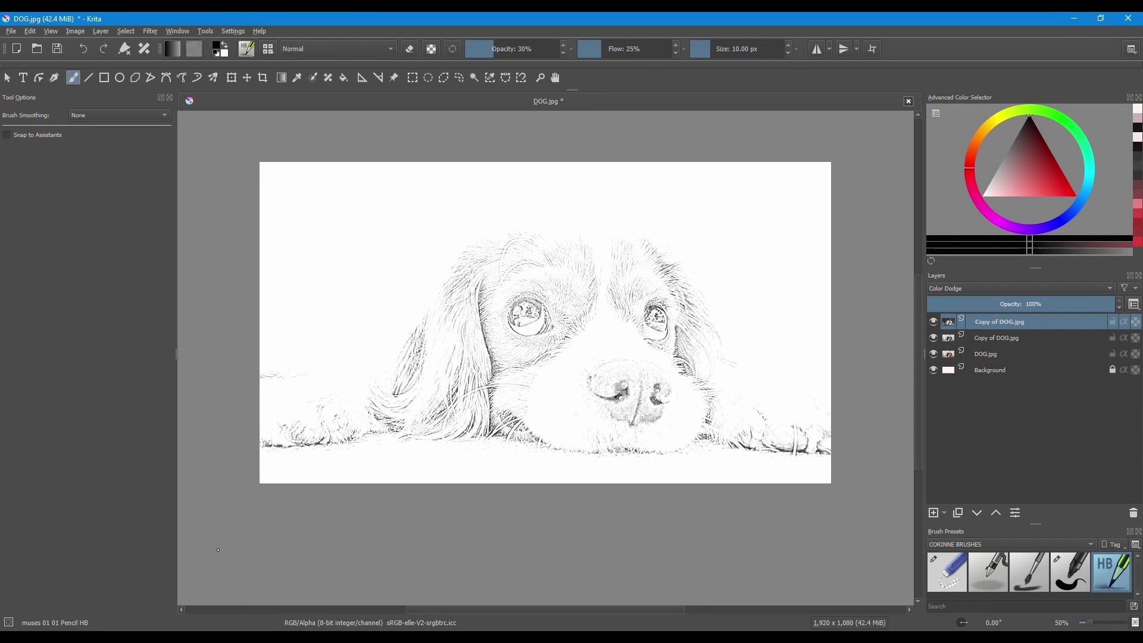
# - Select the three dog layers and group them into Group 1
pyautogui.press('shift')
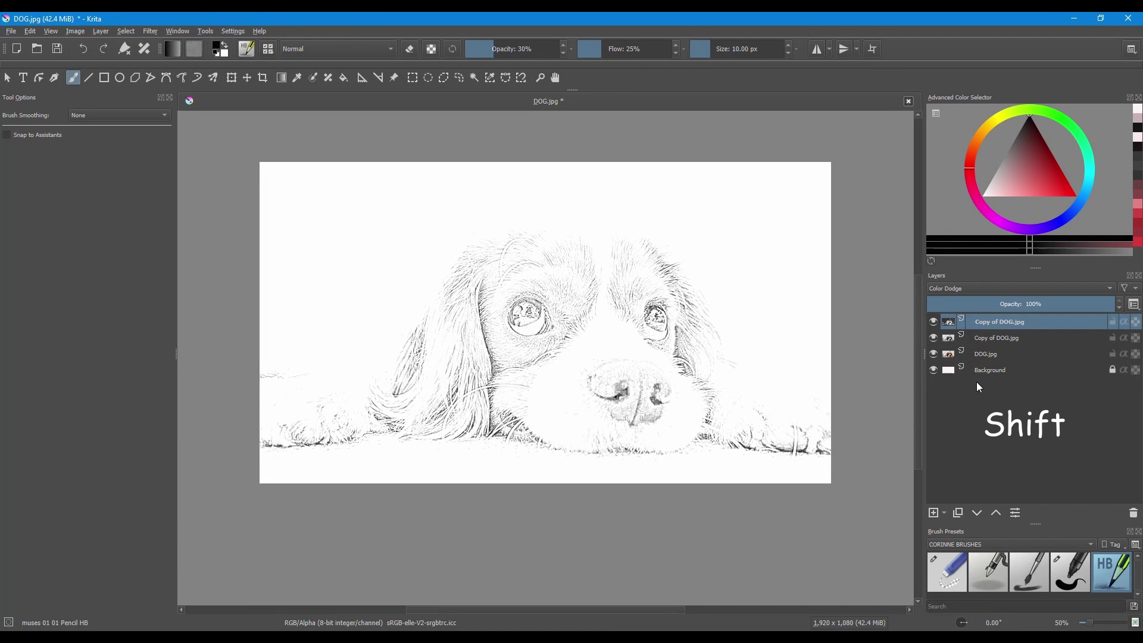
pyautogui.keyDown('shift'); pyautogui.click(984, 355); pyautogui.keyUp('shift')
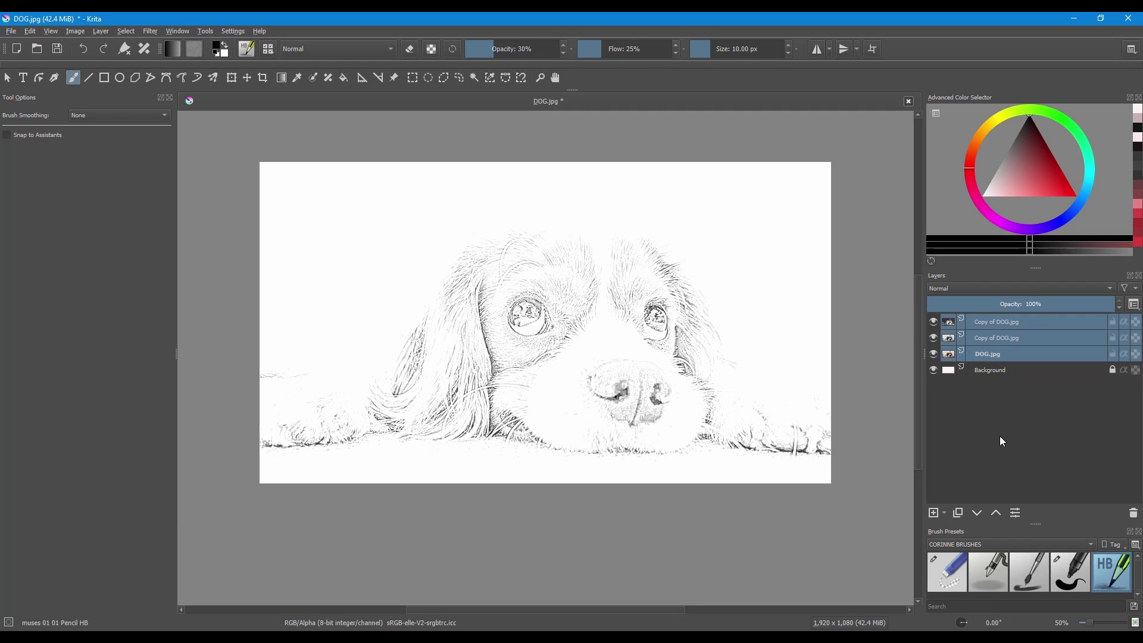
pyautogui.hotkey('ctrl', 'g')
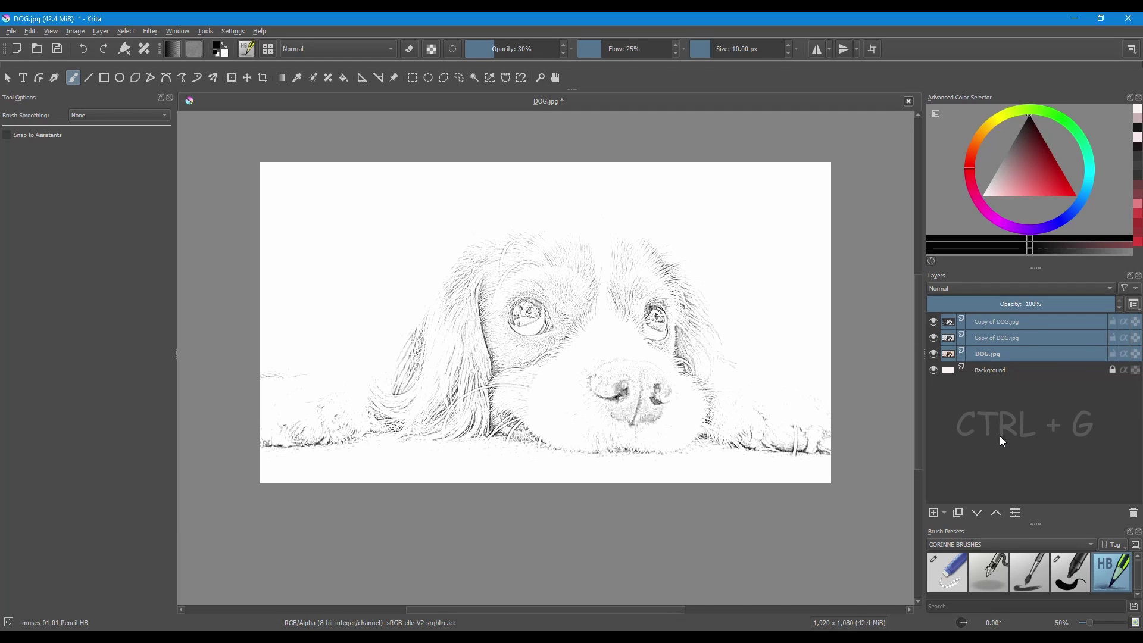
# - Collapse Group 1 and duplicate it as Copy of Group 1
pyautogui.click(961, 325)
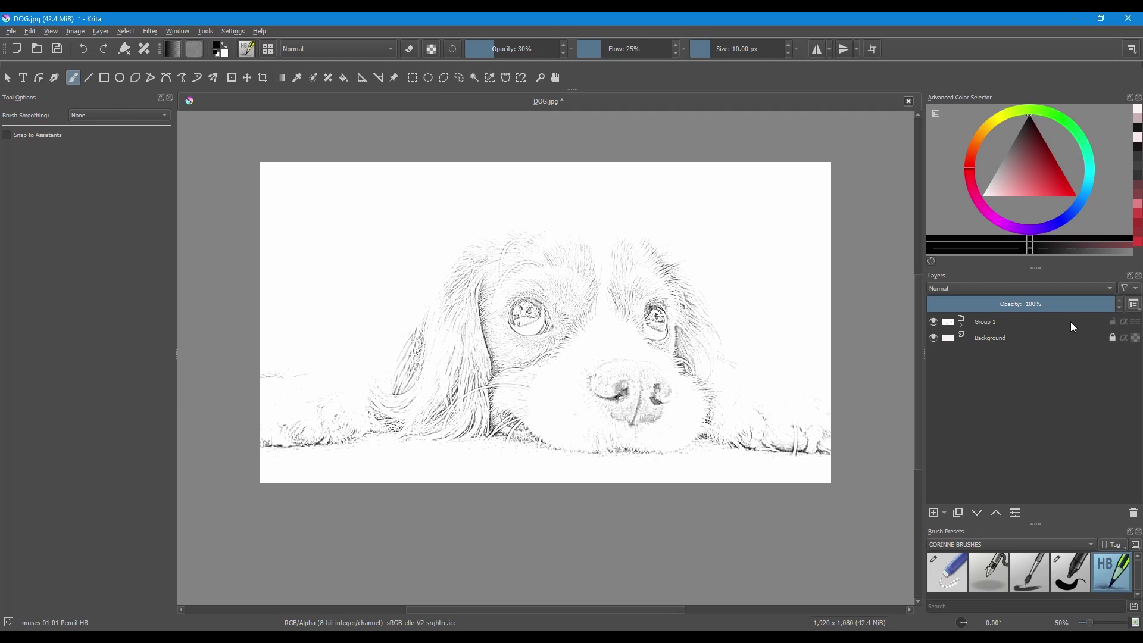
pyautogui.click(1011, 329)
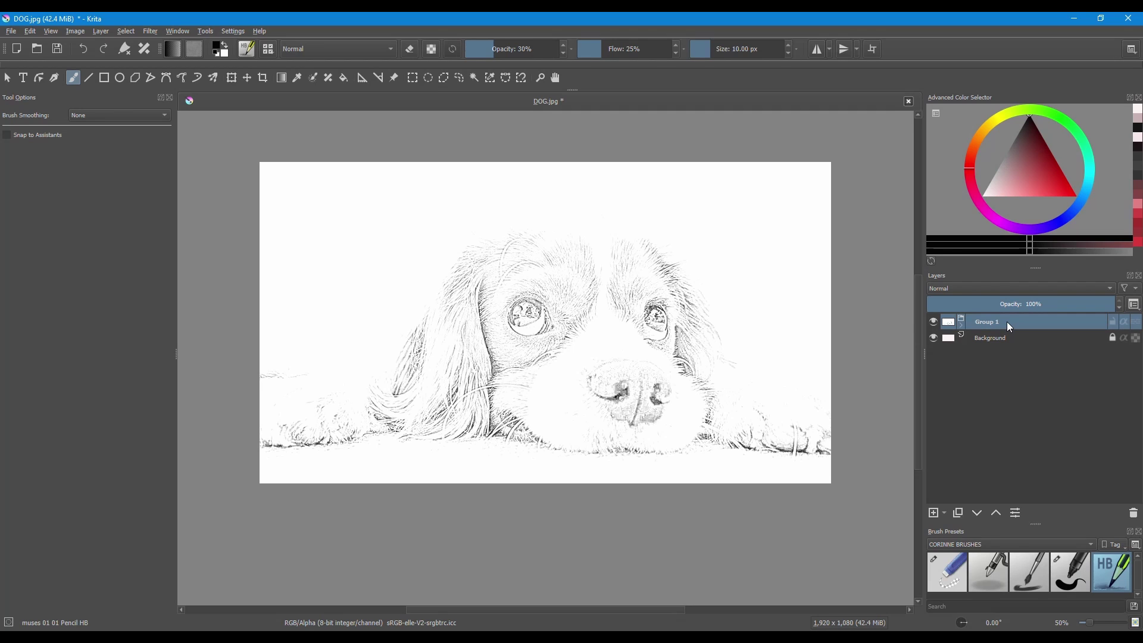
pyautogui.hotkey('ctrl', 'j')
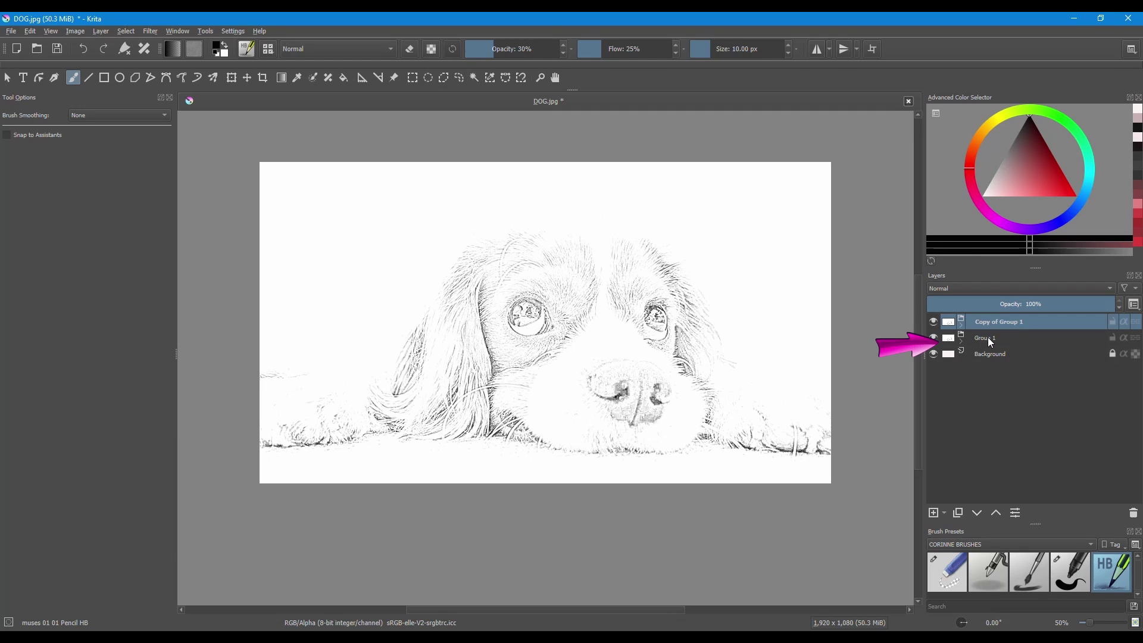
# - Rename Group 1 to 'archives', lock and hide it, then merge Copy of Group 1 into one layer
pyautogui.doubleClick(991, 339)
pyautogui.write('ar')
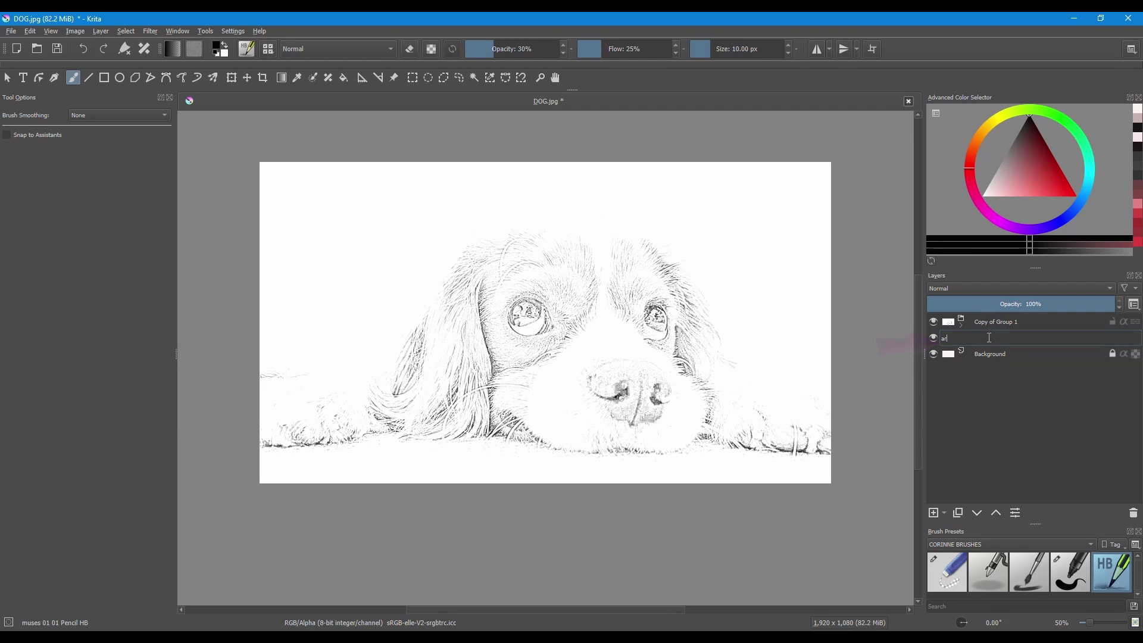
pyautogui.write('chives')
pyautogui.press('Return')
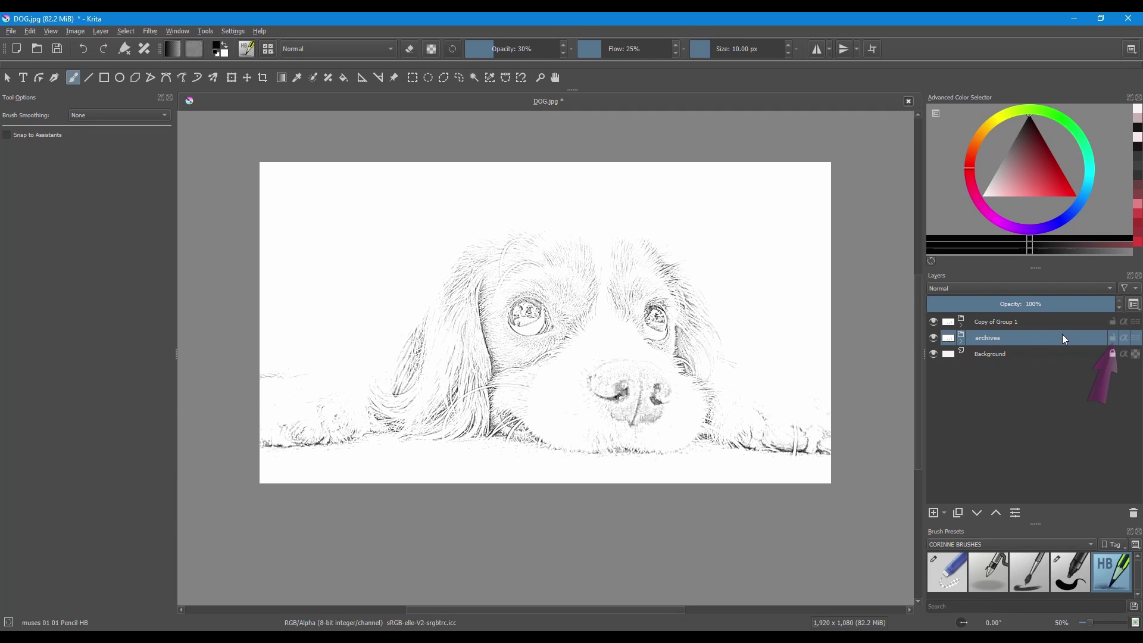
pyautogui.click(1113, 337)
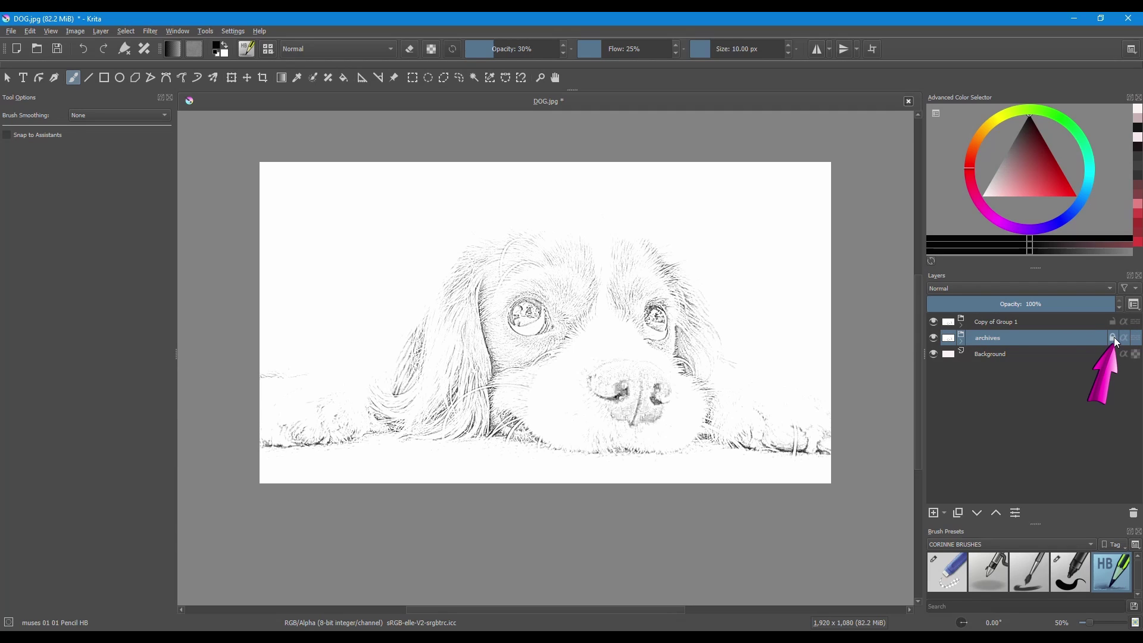
pyautogui.click(934, 338)
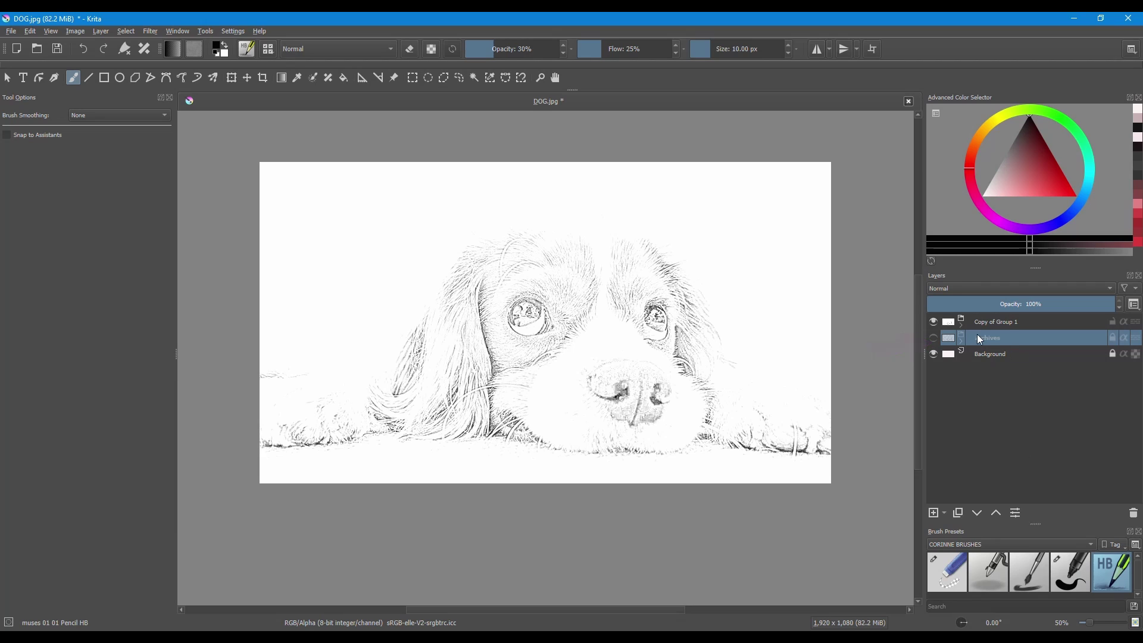
pyautogui.click(1017, 327)
pyautogui.hotkey('ctrl', 'e')
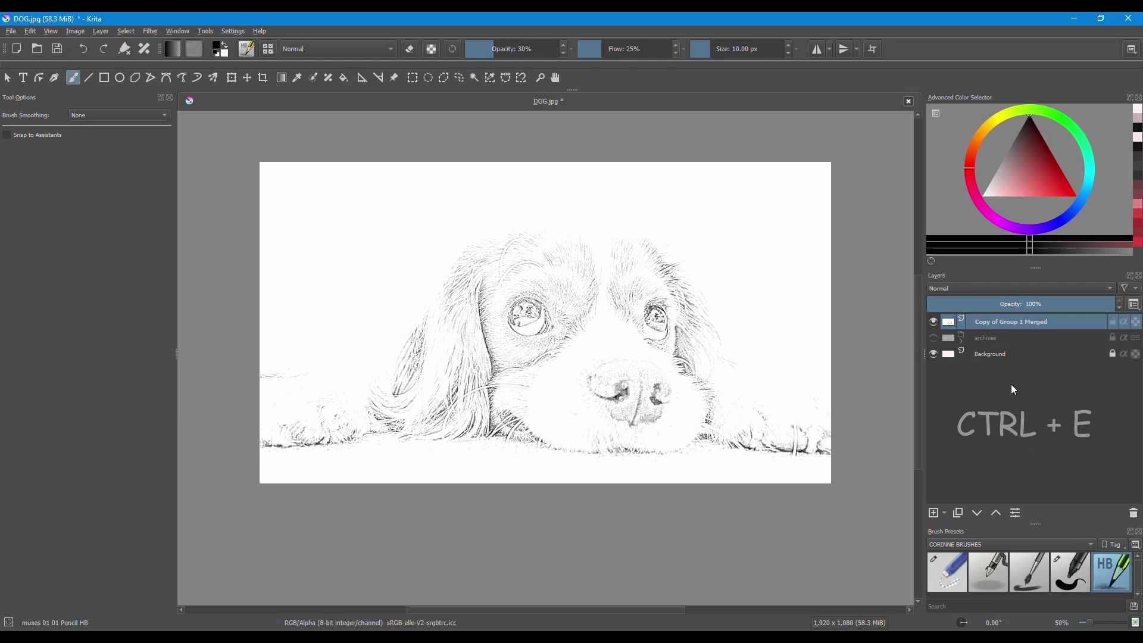
# - Rename the Copy of Group 1 Merged layer to 'dog'
pyautogui.doubleClick(1023, 323)
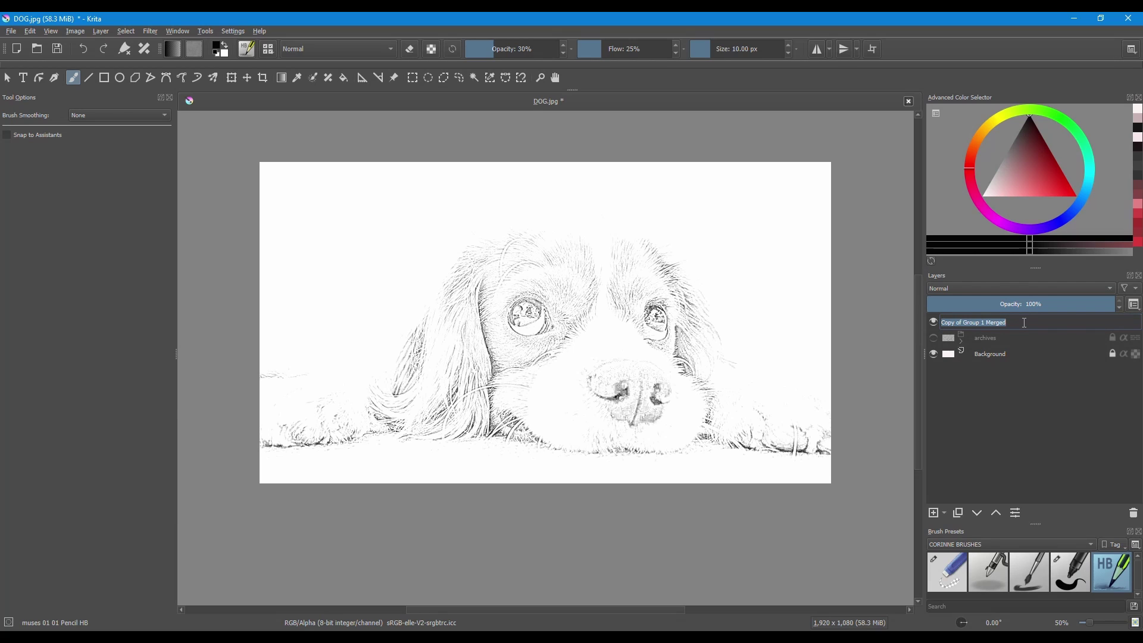
pyautogui.write('dog')
pyautogui.press('Return')
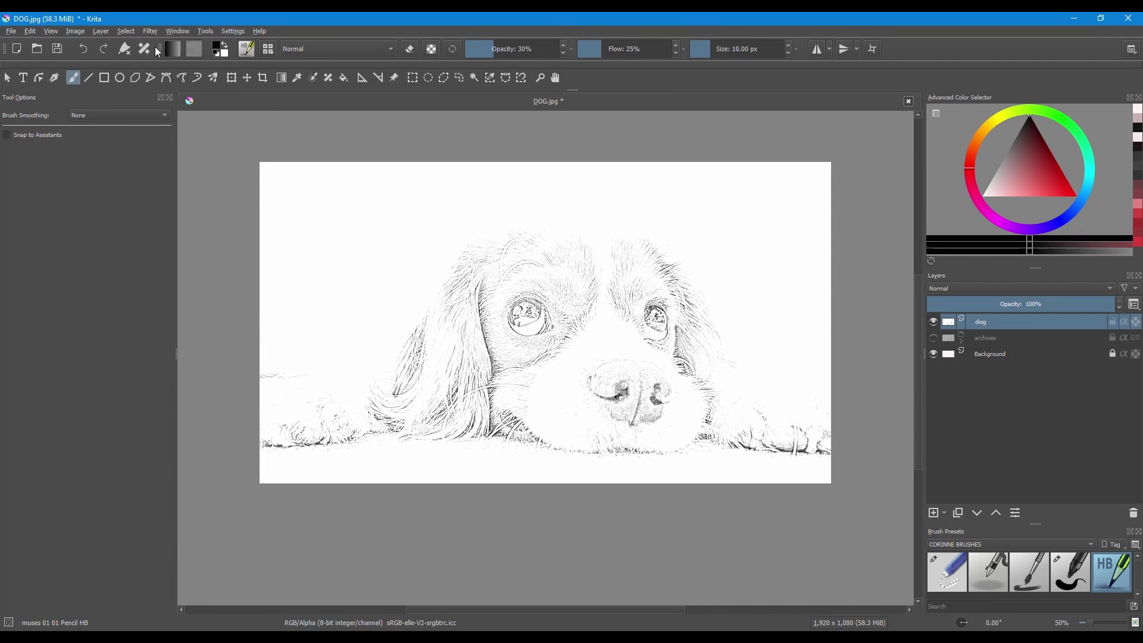
# - Apply Color to Alpha to the dog layer, keeping white at threshold 100
pyautogui.click(149, 31)
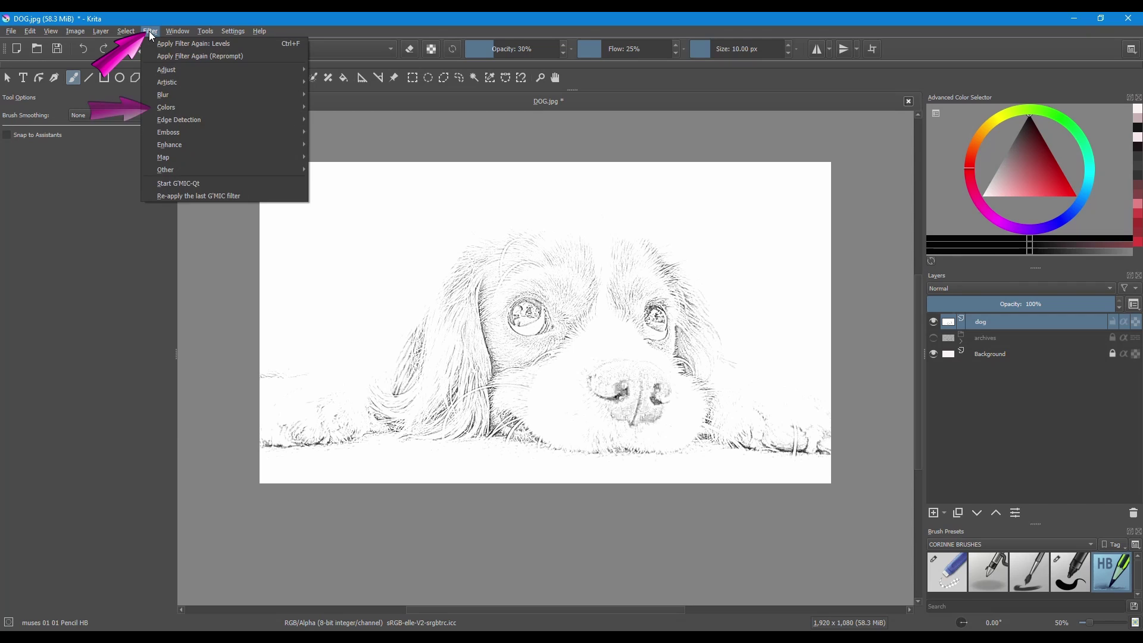
pyautogui.moveTo(172, 108)
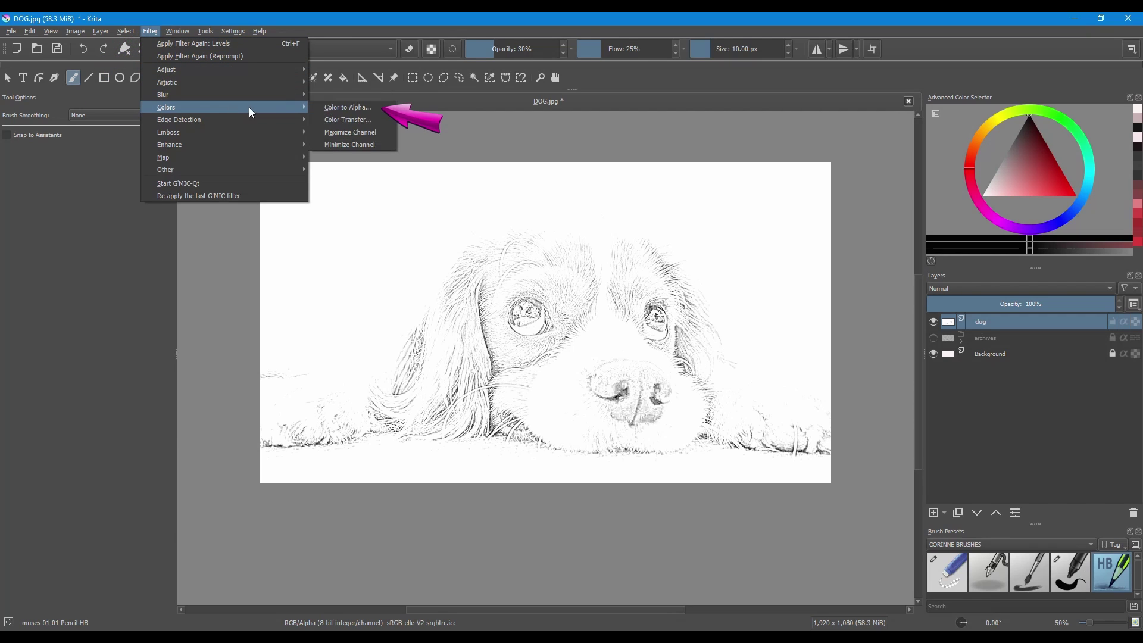
pyautogui.click(374, 107)
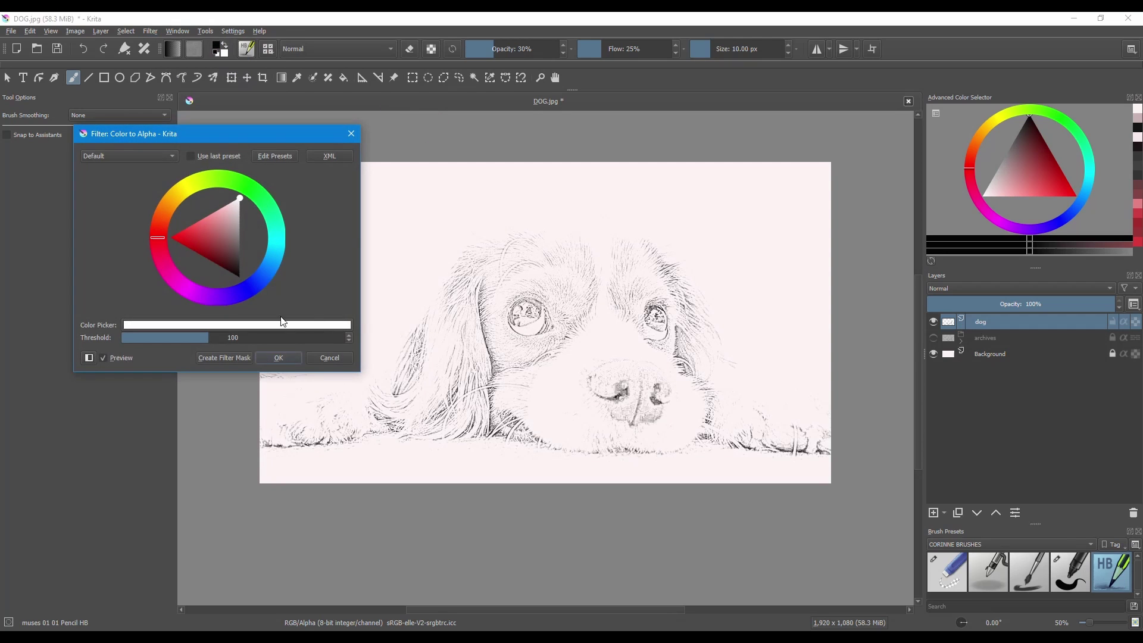
pyautogui.click(279, 357)
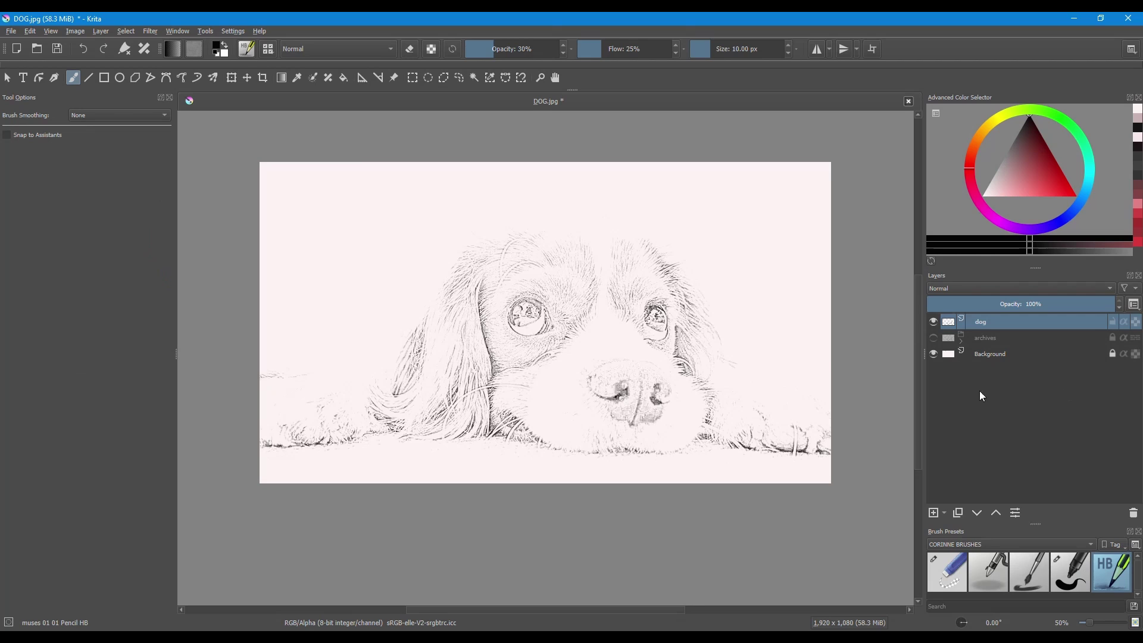
# - Hide and reshow the Background to check transparency, then add Paint Layer 1 above dog
pyautogui.click(934, 354)
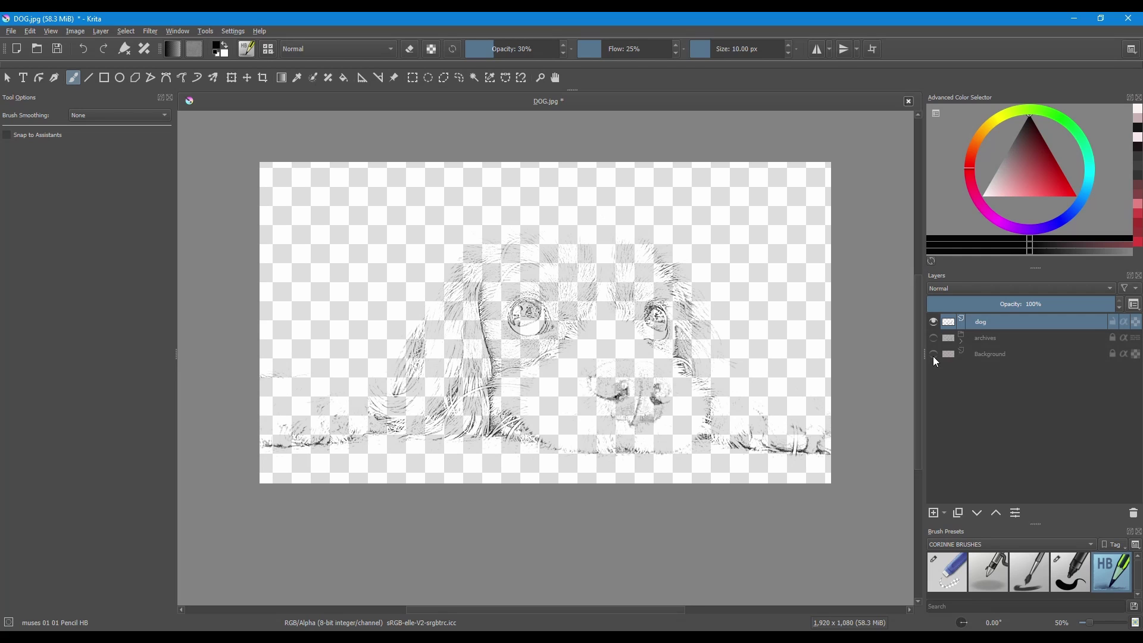
pyautogui.click(934, 355)
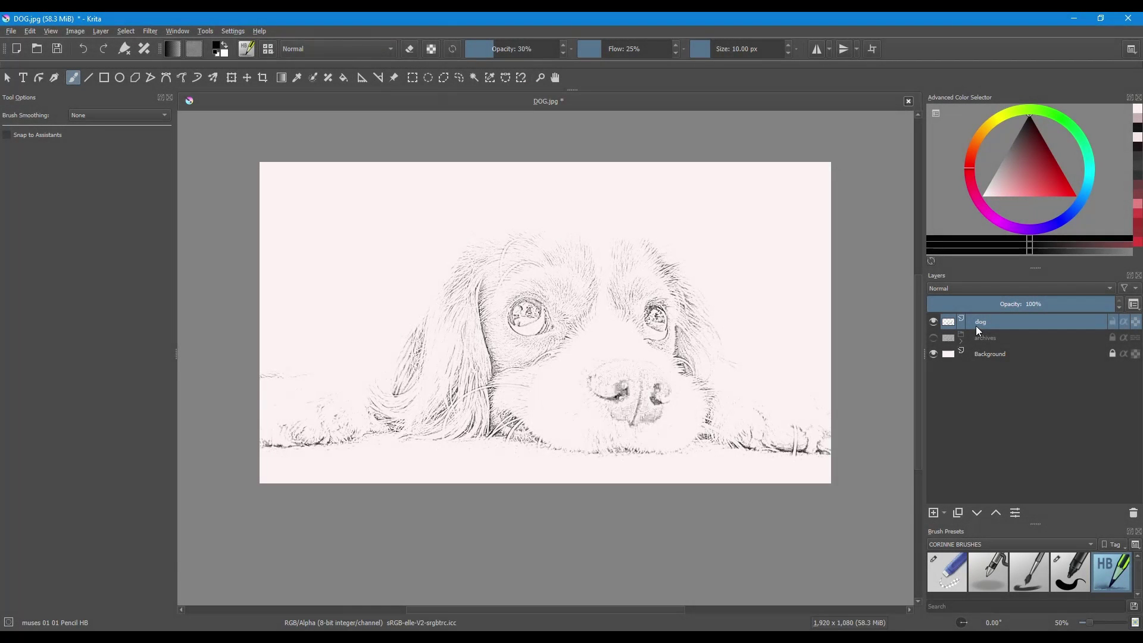
pyautogui.click(934, 513)
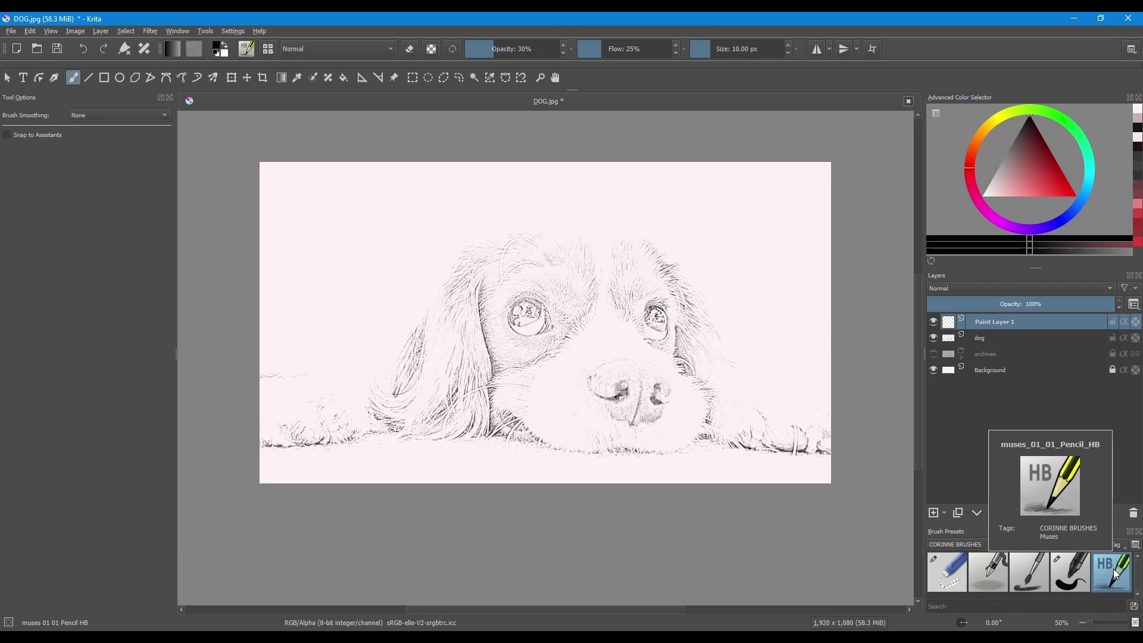
# - Search the brush presets for 'pencil' and select muses 01 01 Pencil HB
pyautogui.click(269, 53)
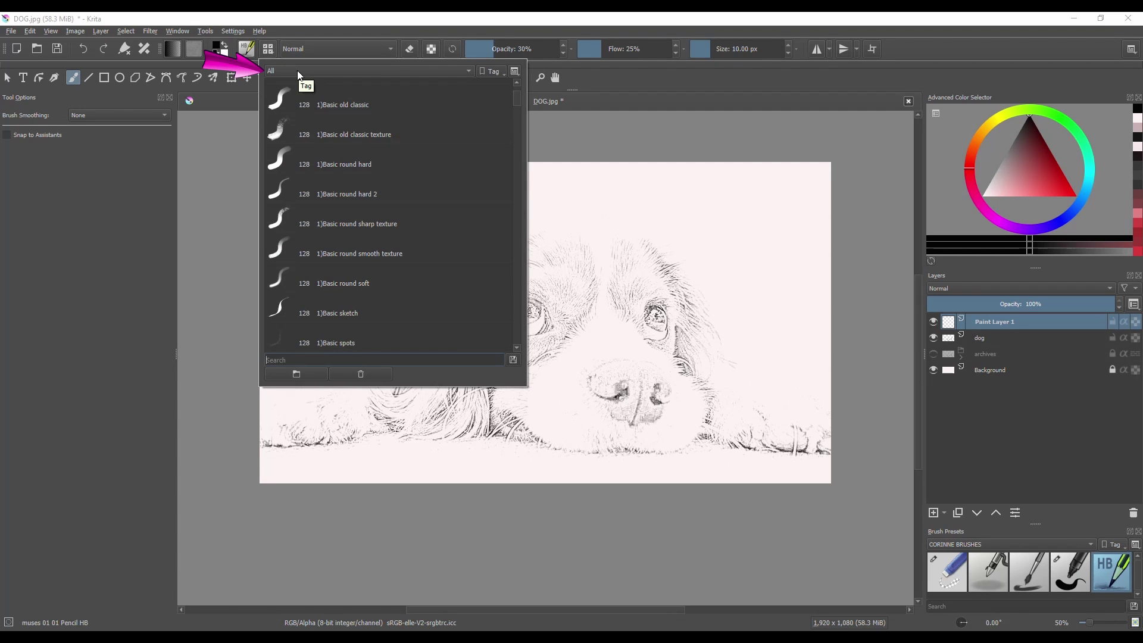
pyautogui.moveTo(278, 361)
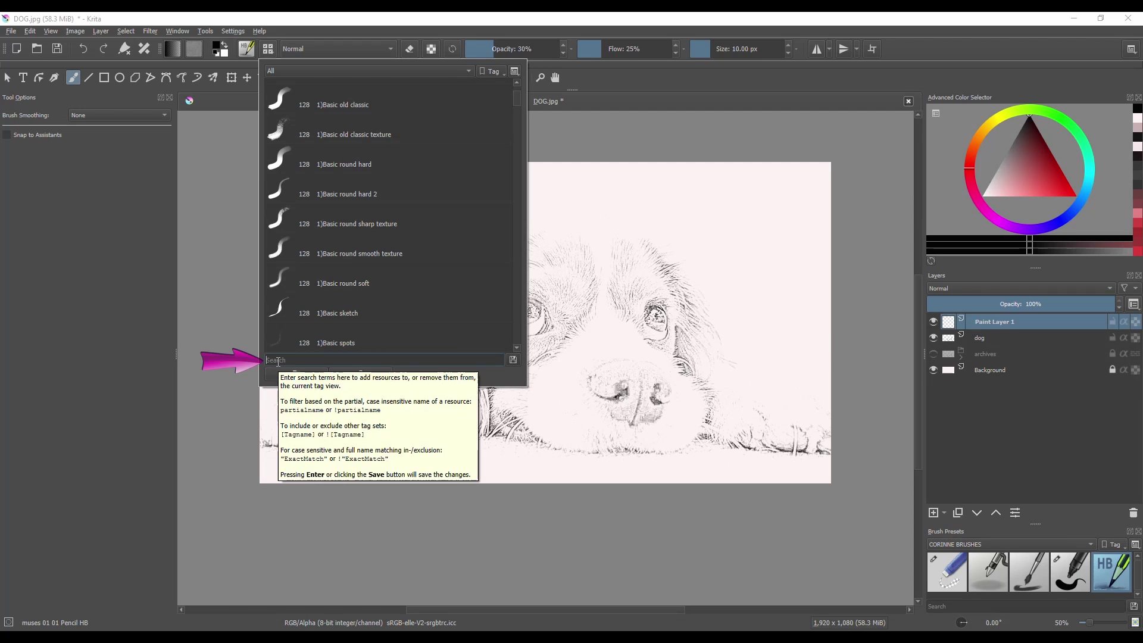
pyautogui.write('pen')
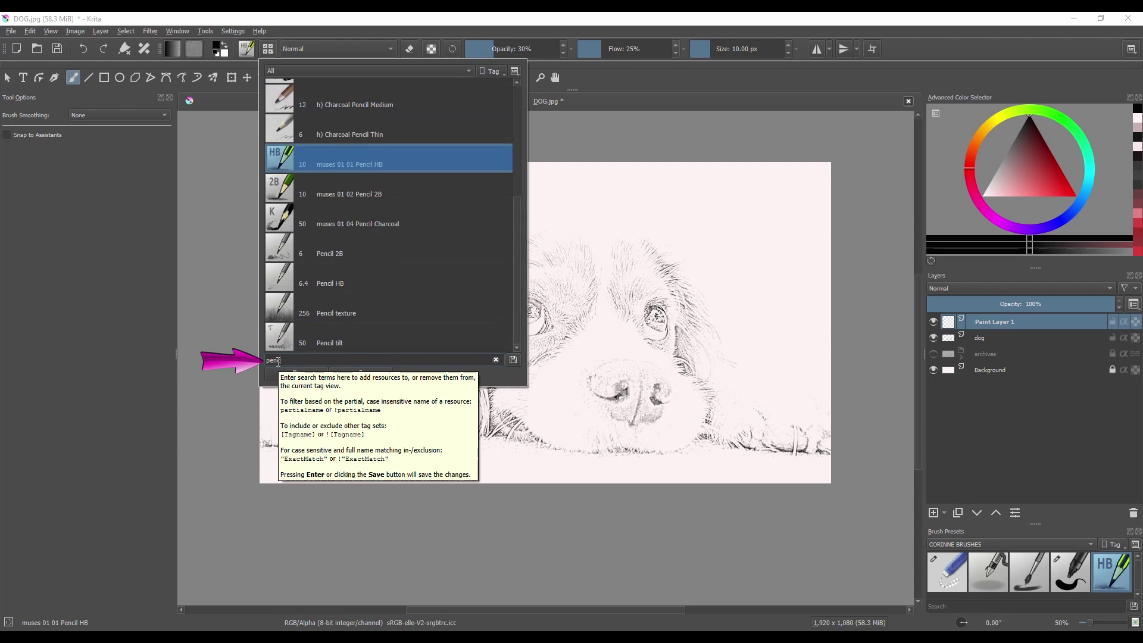
pyautogui.write('cil')
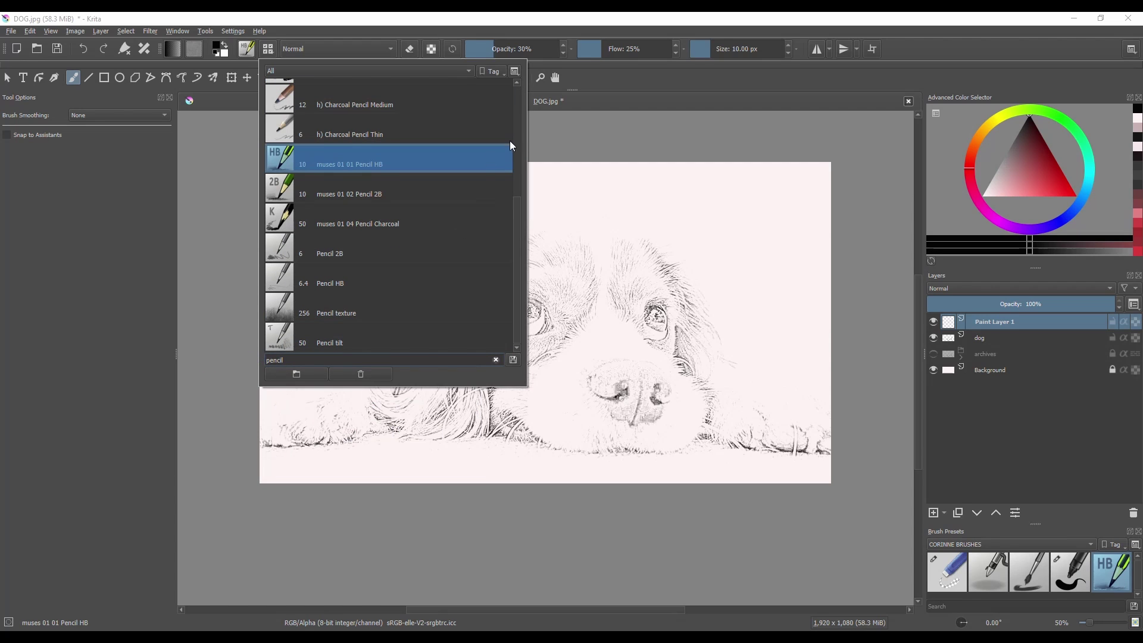
pyautogui.moveTo(518, 225)
pyautogui.mouseDown()
pyautogui.moveTo(527, 111)
pyautogui.moveTo(517, 232)
pyautogui.mouseUp()
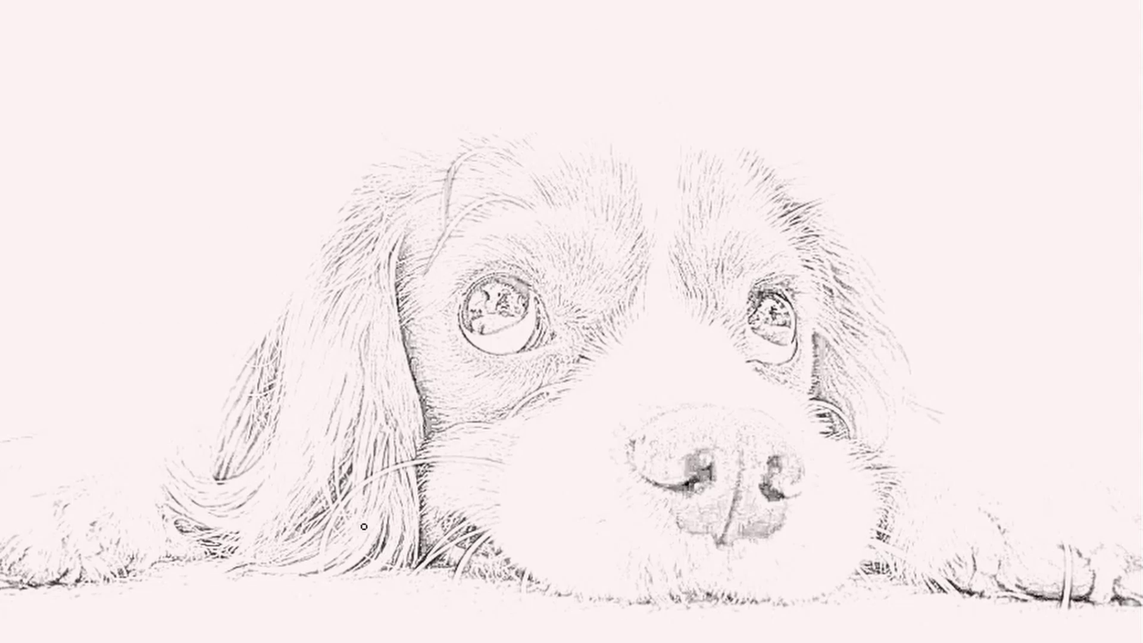
# - Draw pencil whisker strokes under the dog's chin and start the right paw outline with a claw
pyautogui.moveTo(328, 530); pyautogui.dragTo(320, 599)
pyautogui.moveTo(420, 566); pyautogui.dragTo(381, 604)
pyautogui.moveTo(461, 543); pyautogui.dragTo(444, 615)
pyautogui.moveTo(522, 573); pyautogui.dragTo(523, 619)
pyautogui.moveTo(912, 566); pyautogui.dragTo(971, 622)
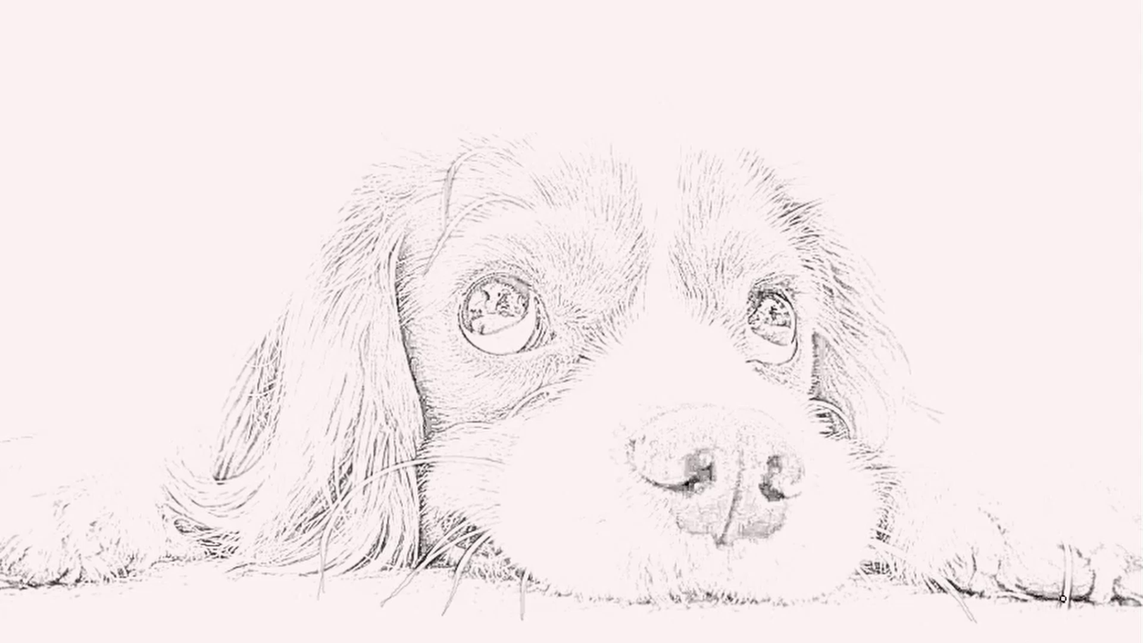
pyautogui.moveTo(1063, 595); pyautogui.dragTo(1060, 627)
# - Extend the right paw outline with long curves and add fur and whiskers by the right cheek
pyautogui.moveTo(897, 472)
pyautogui.mouseDown()
pyautogui.moveTo(1003, 500)
pyautogui.moveTo(1072, 547)
pyautogui.mouseUp()
pyautogui.moveTo(990, 483)
pyautogui.mouseDown()
pyautogui.moveTo(893, 464)
pyautogui.moveTo(913, 380)
pyautogui.mouseUp()
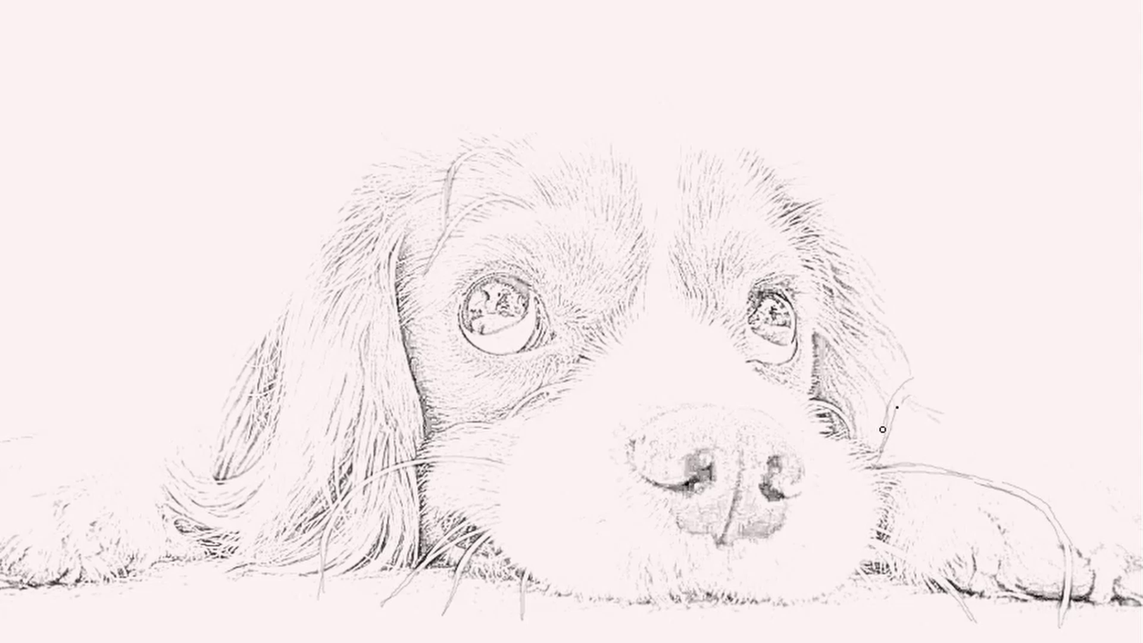
pyautogui.moveTo(881, 434); pyautogui.dragTo(941, 365)
pyautogui.moveTo(950, 436); pyautogui.dragTo(883, 457)
pyautogui.moveTo(926, 492)
pyautogui.mouseDown()
pyautogui.moveTo(1059, 516)
pyautogui.moveTo(1131, 557)
pyautogui.mouseUp()
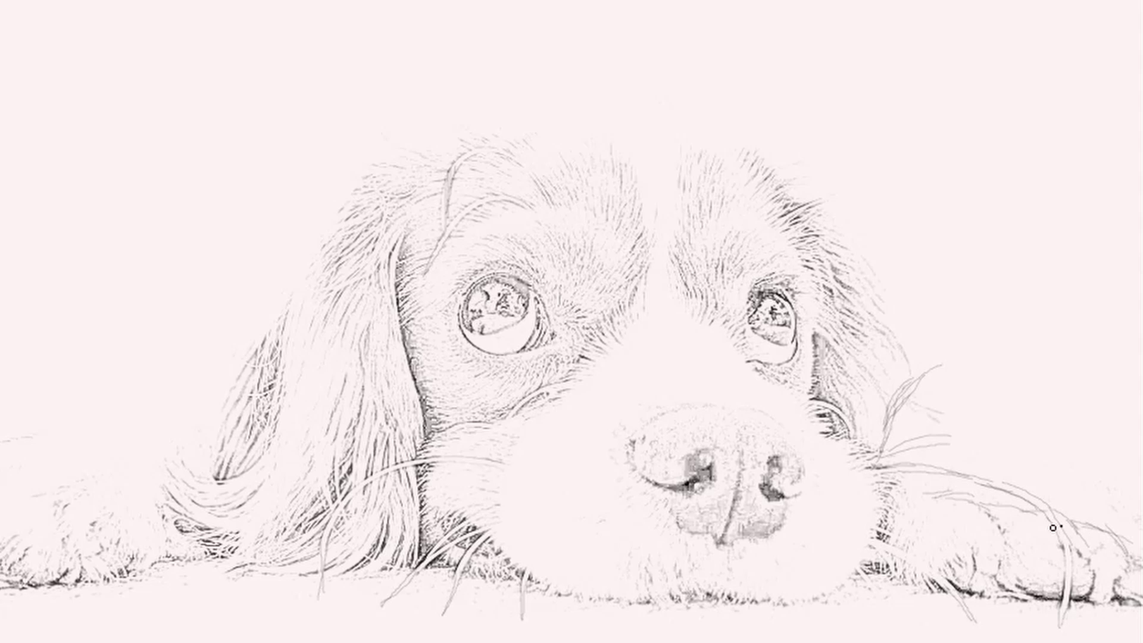
# - Outline the front paw tops, add left-paw toe lines, and sketch fur on the left ear and head
pyautogui.moveTo(166, 462)
pyautogui.mouseDown()
pyautogui.moveTo(0, 497)
pyautogui.moveTo(63, 525)
pyautogui.moveTo(77, 559)
pyautogui.mouseUp()
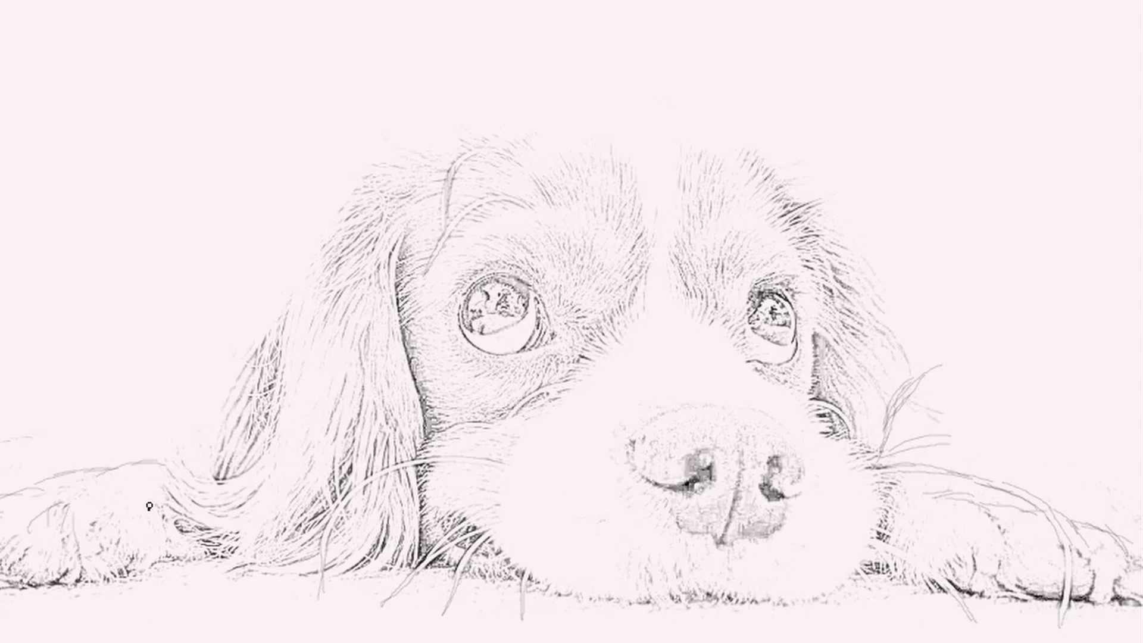
pyautogui.moveTo(387, 167); pyautogui.dragTo(270, 214)
pyautogui.moveTo(298, 210)
pyautogui.mouseDown()
pyautogui.moveTo(329, 231)
pyautogui.moveTo(248, 324)
pyautogui.mouseUp()
pyautogui.moveTo(506, 119); pyautogui.dragTo(363, 163)
pyautogui.moveTo(616, 128)
pyautogui.mouseDown()
pyautogui.moveTo(613, 152)
pyautogui.moveTo(598, 110)
pyautogui.mouseUp()
pyautogui.moveTo(589, 128)
pyautogui.mouseDown()
pyautogui.moveTo(572, 108)
pyautogui.moveTo(542, 125)
pyautogui.mouseUp()
pyautogui.moveTo(549, 96); pyautogui.dragTo(487, 137)
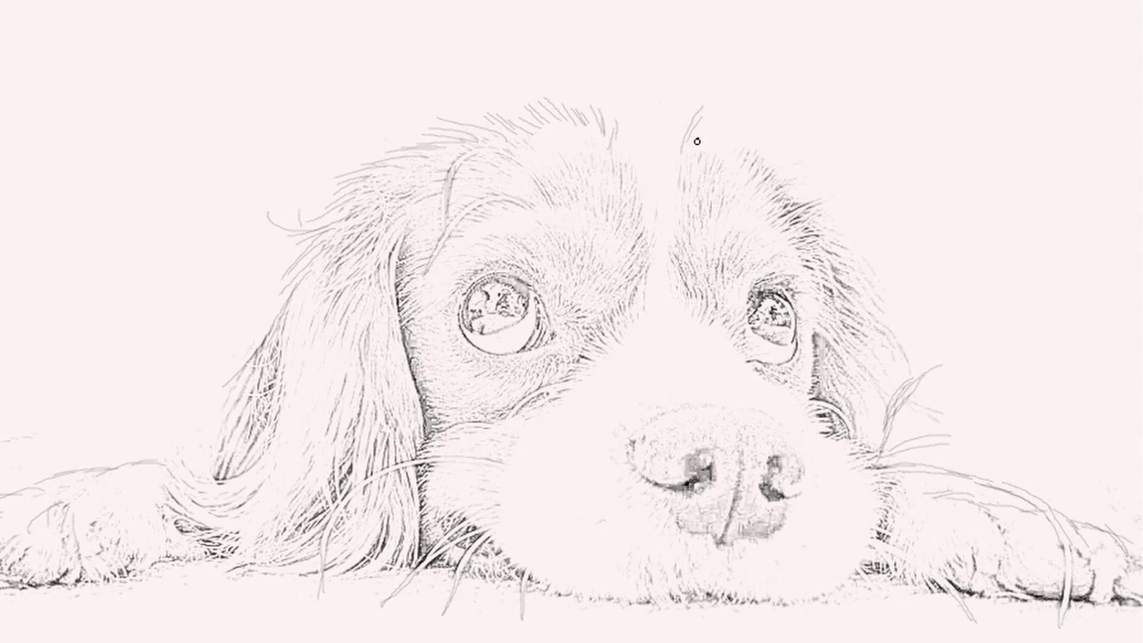